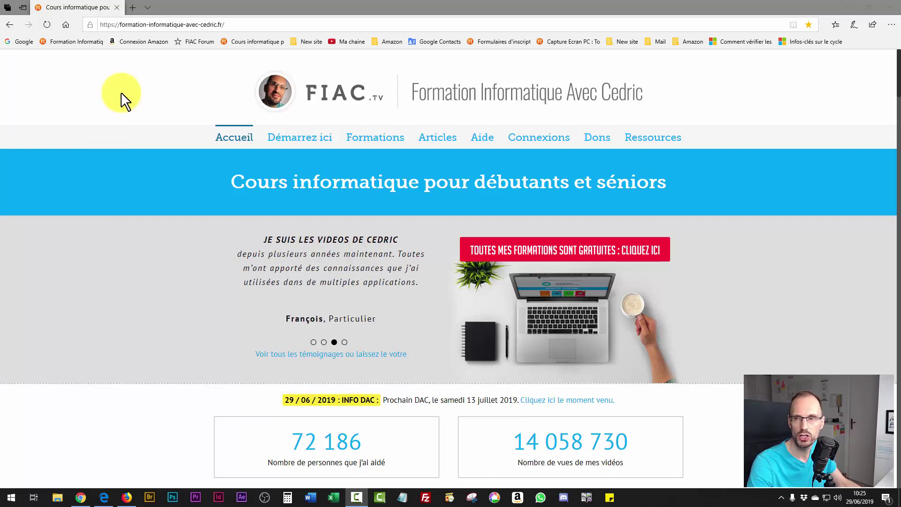
Step: Minimize the browser, switch to File Explorer to compare its start view with Ce PC, and close the window
click(848, 6)
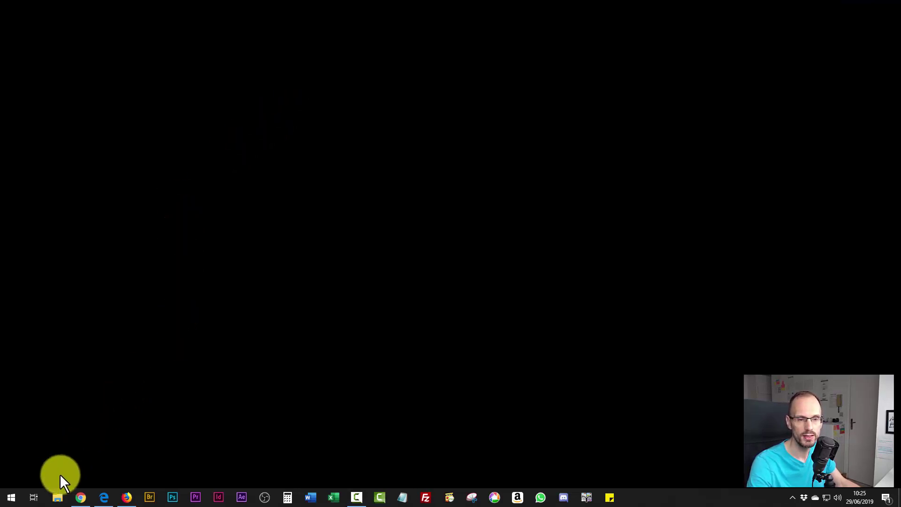
click(57, 499)
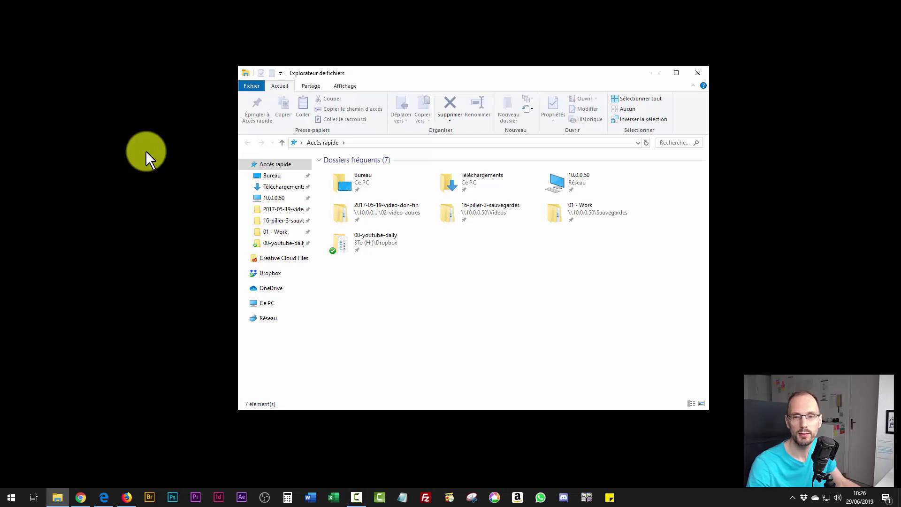
click(698, 70)
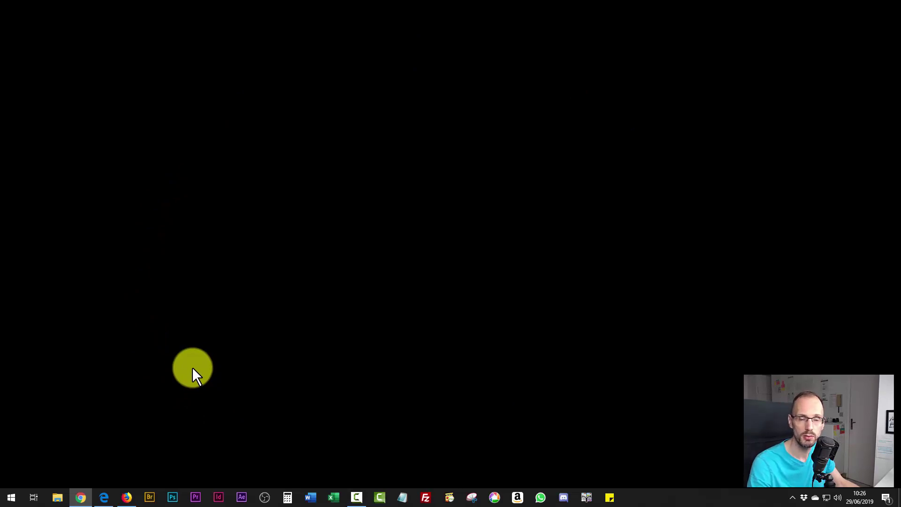
click(57, 498)
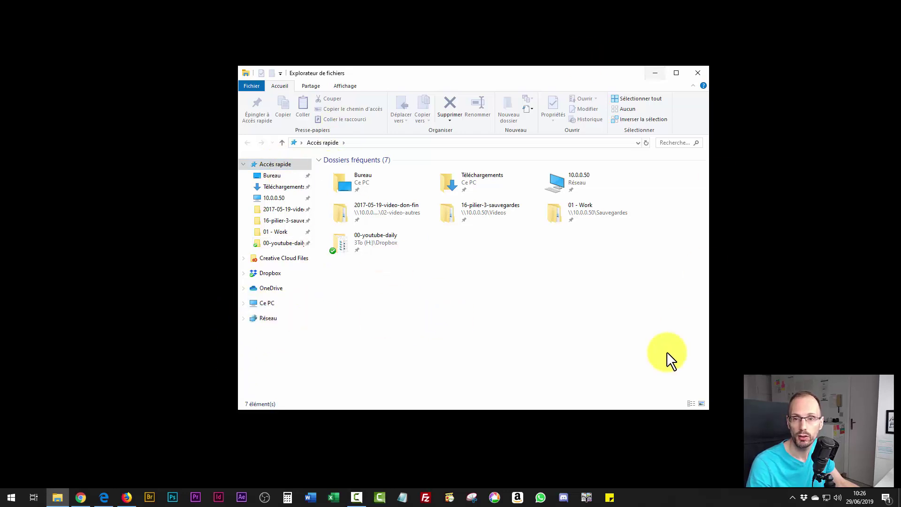
click(270, 305)
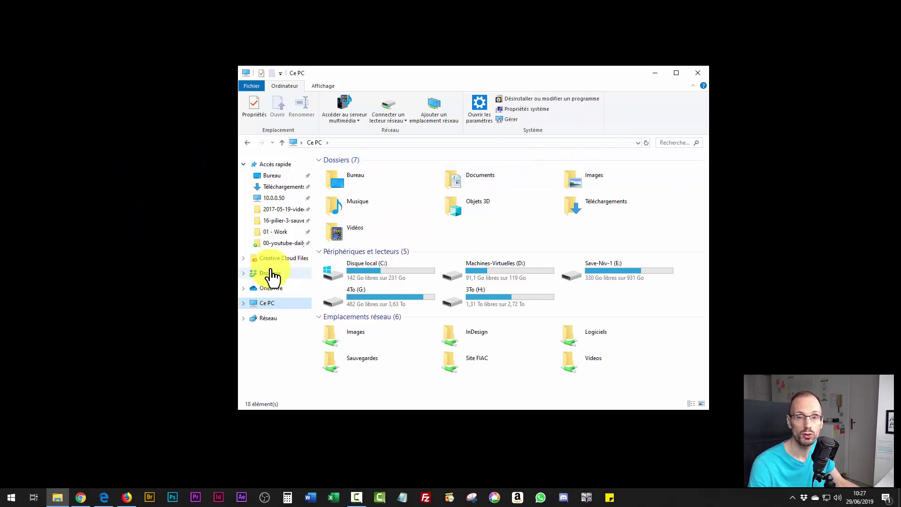
click(694, 75)
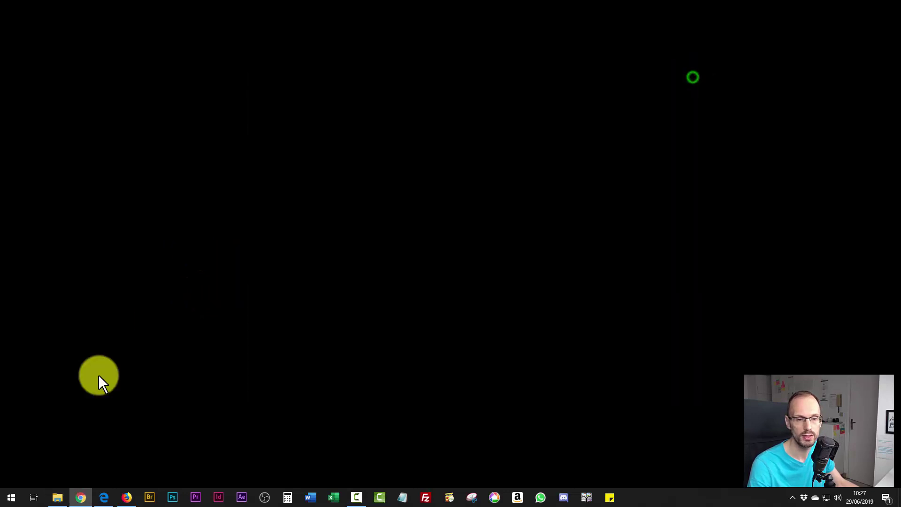
Step: Open a new File Explorer window, alternate between the Ce PC and Accès rapide views, and close it
click(60, 499)
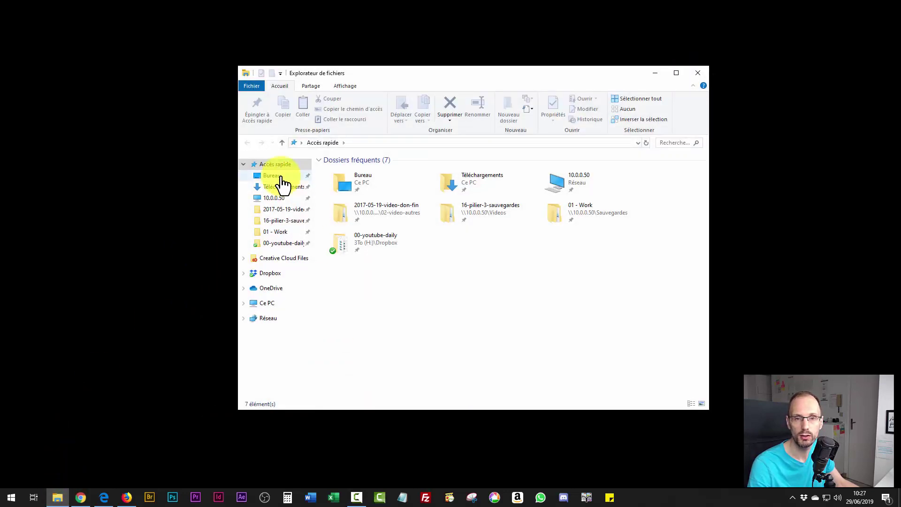
click(266, 305)
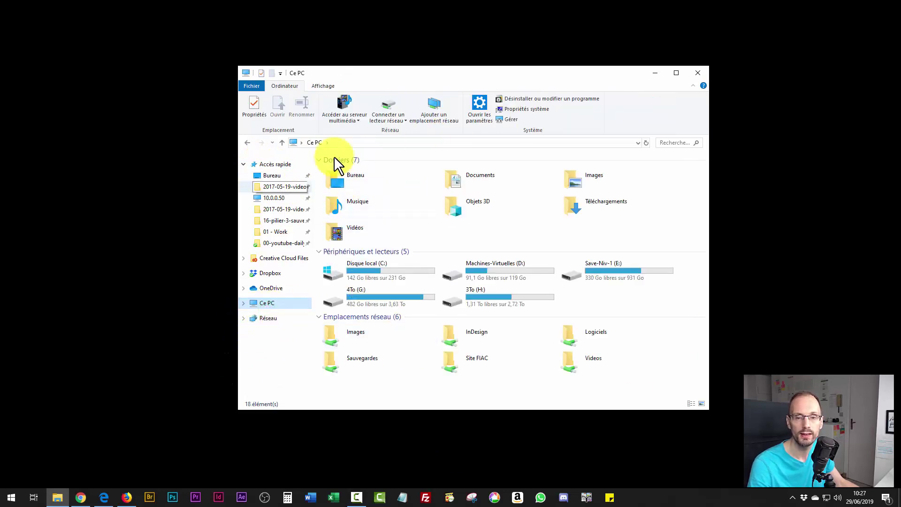
click(270, 165)
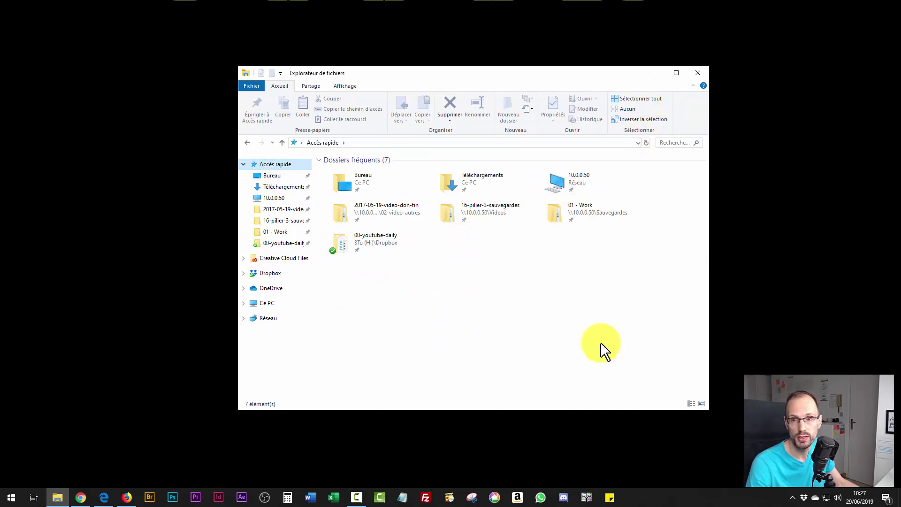
click(262, 303)
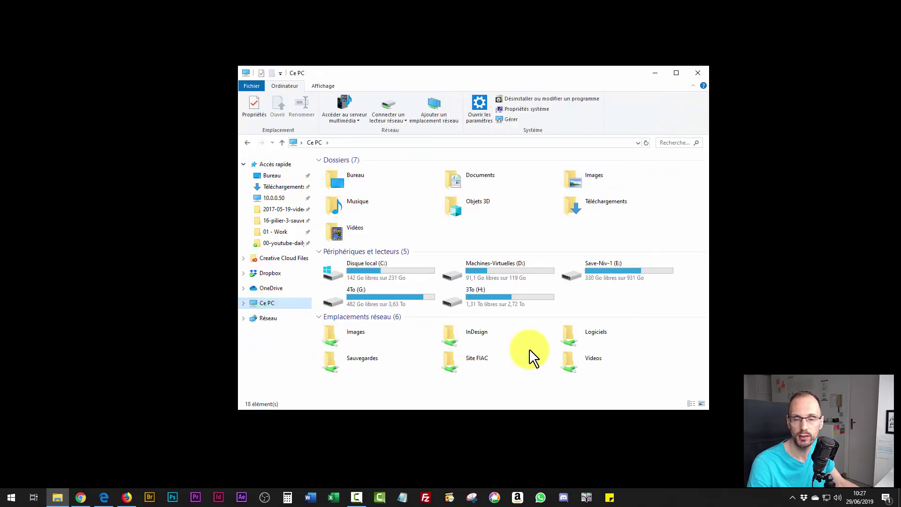
click(274, 165)
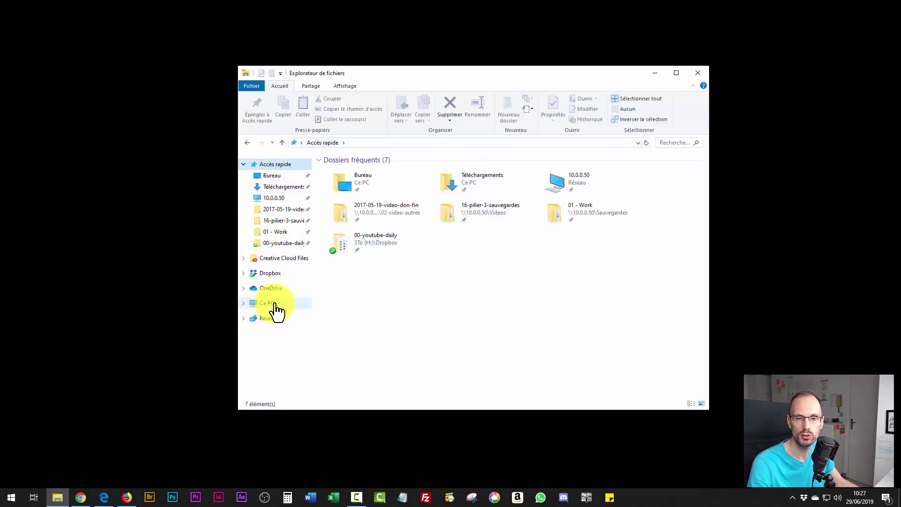
click(698, 75)
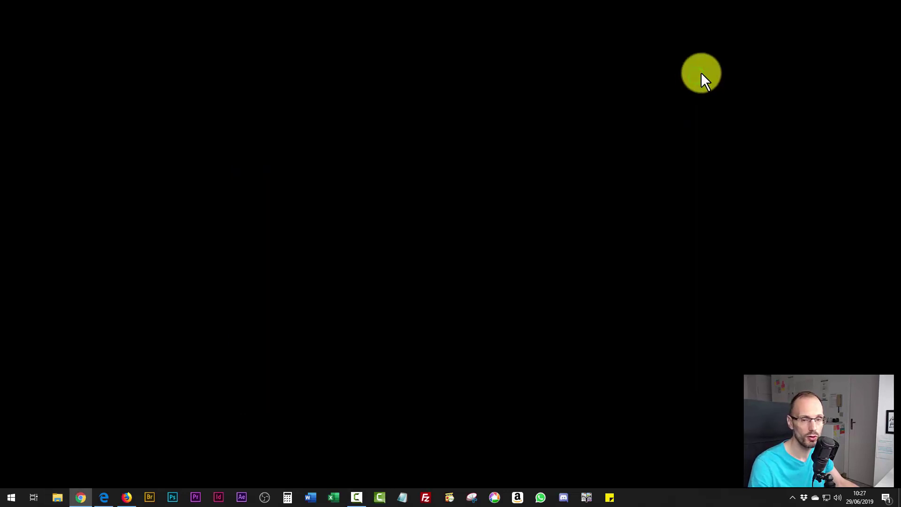
Step: Open a new File Explorer window, narrow it slightly, and bring up its folder and search options
click(57, 497)
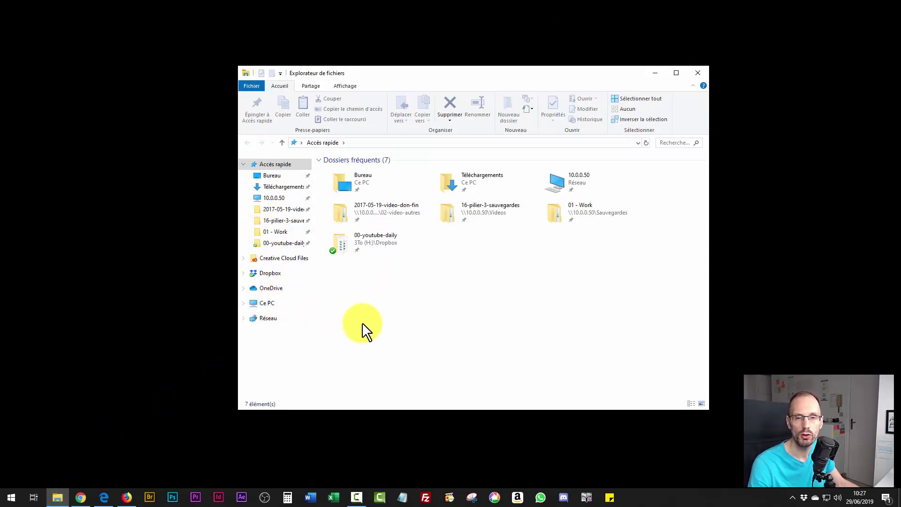
click(346, 84)
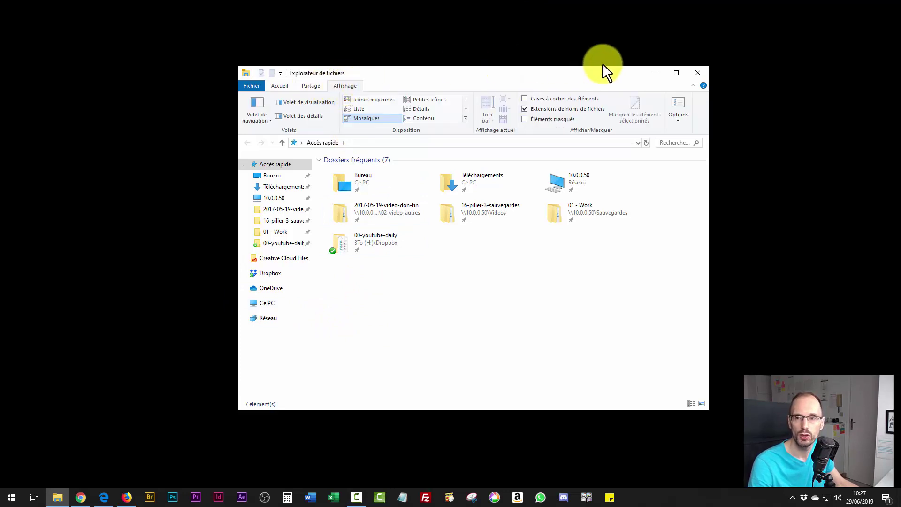
click(677, 120)
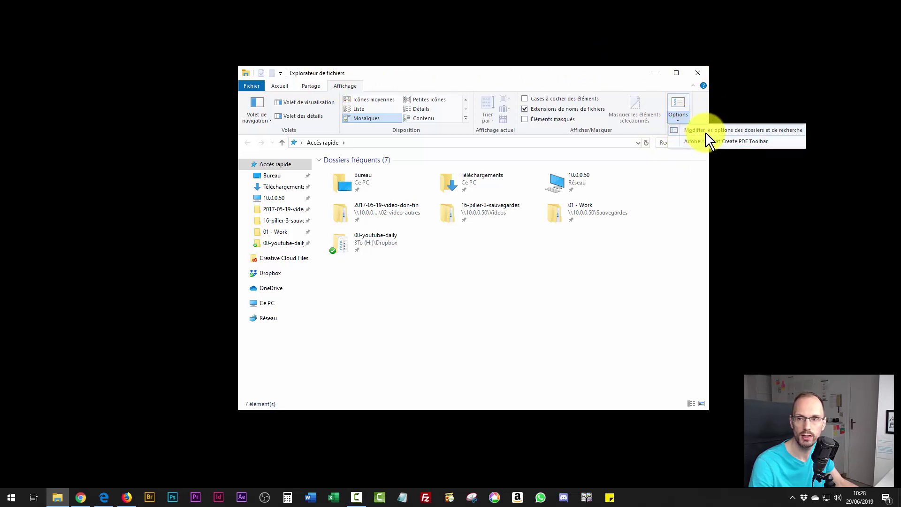
click(602, 311)
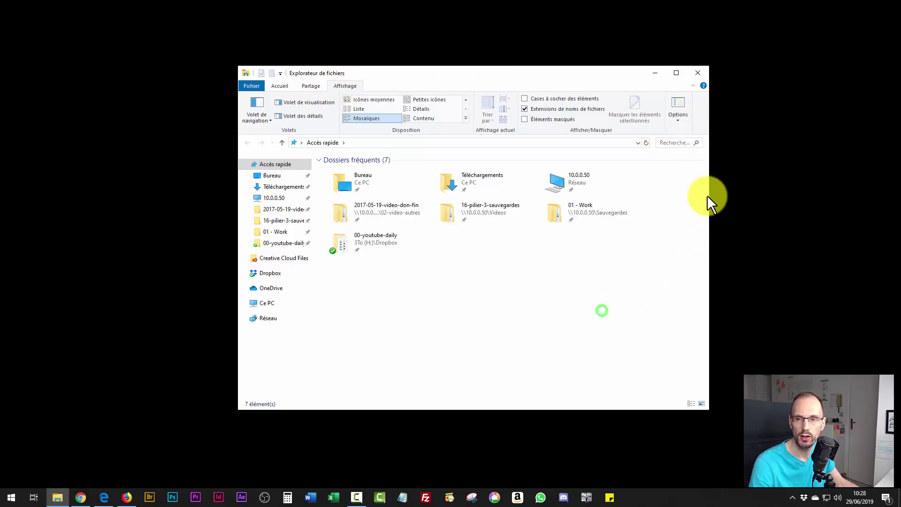
drag(708, 147, 692, 177)
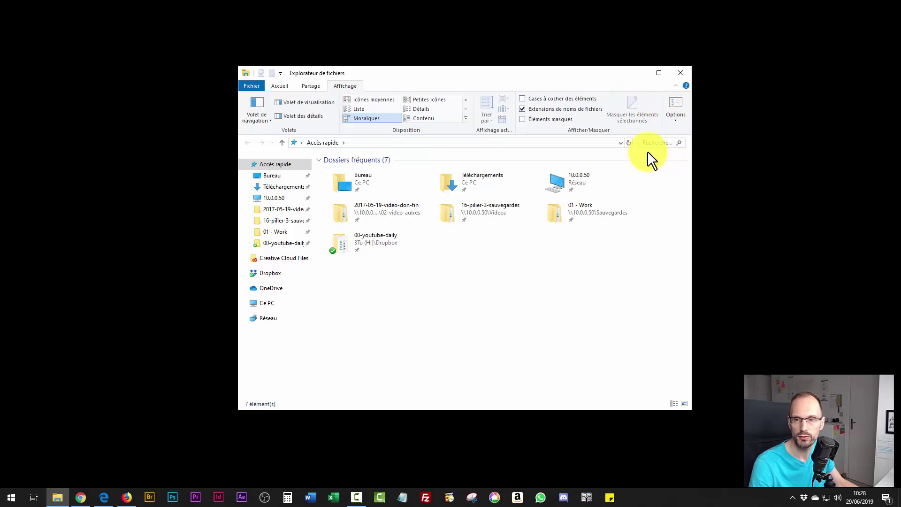
click(673, 117)
click(706, 128)
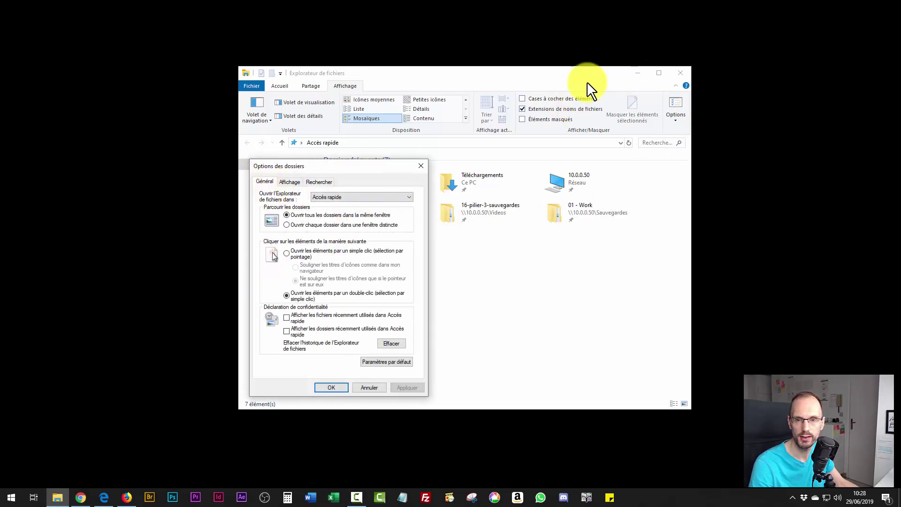
Step: Move the folder options dialog clear of the Explorer window, set File Explorer to open in Ce PC, and apply the change
drag(348, 169, 153, 114)
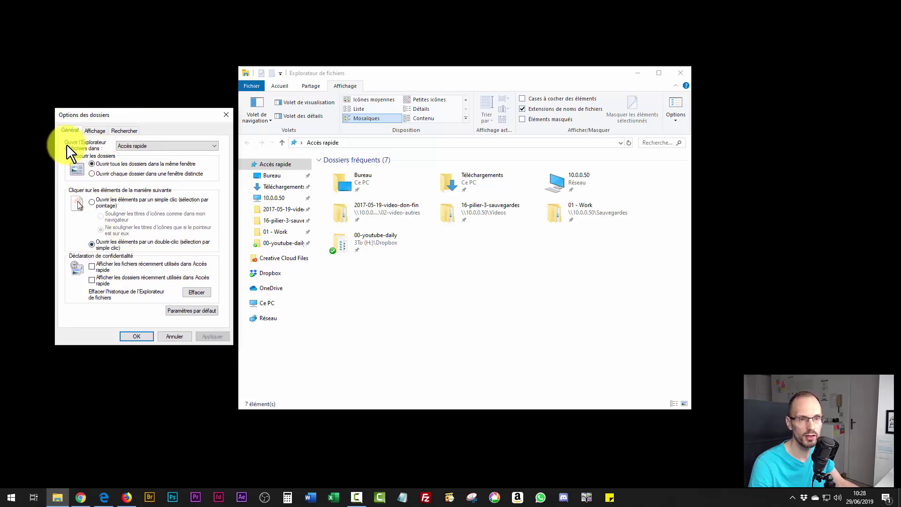
click(134, 145)
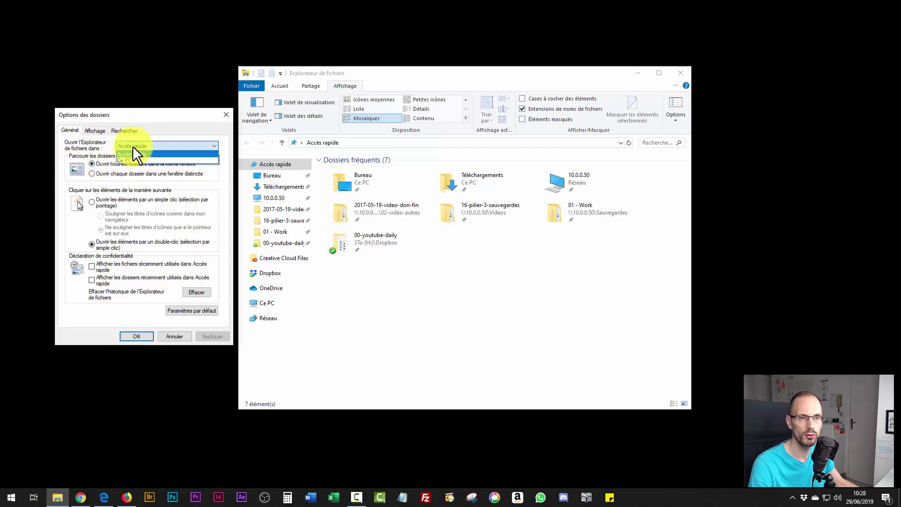
click(133, 160)
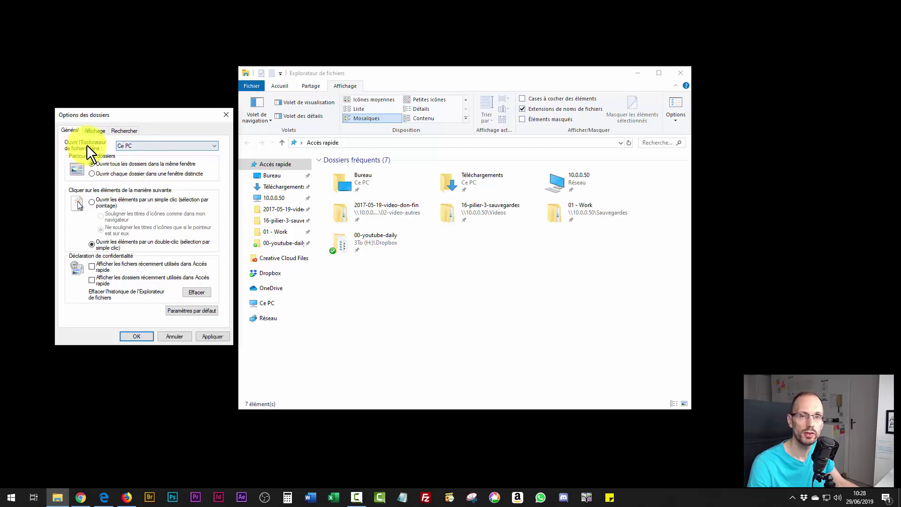
click(134, 336)
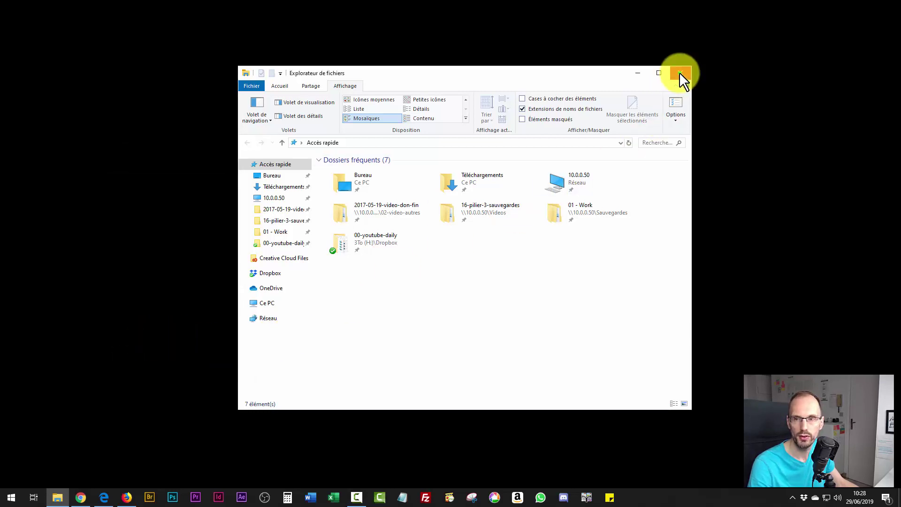
Step: Restart File Explorer to check its start location, and compare the Accès rapide and Ce PC views
click(680, 73)
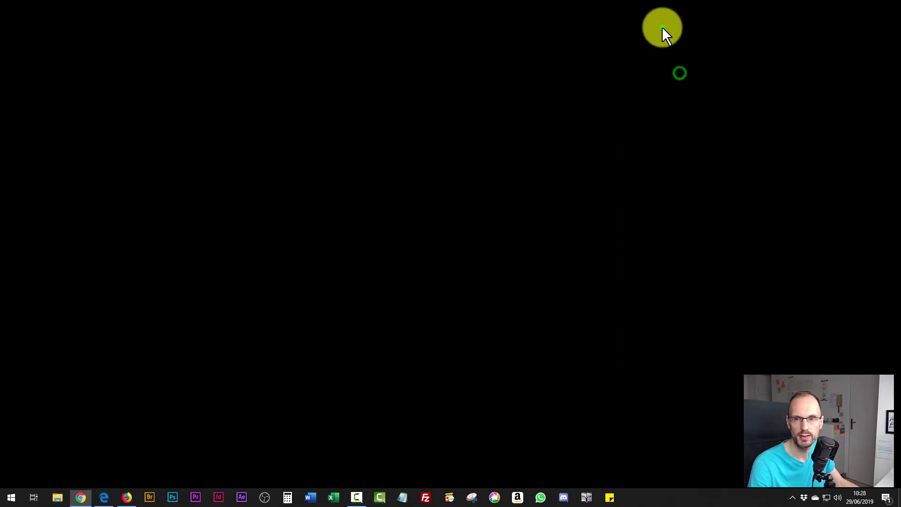
click(57, 498)
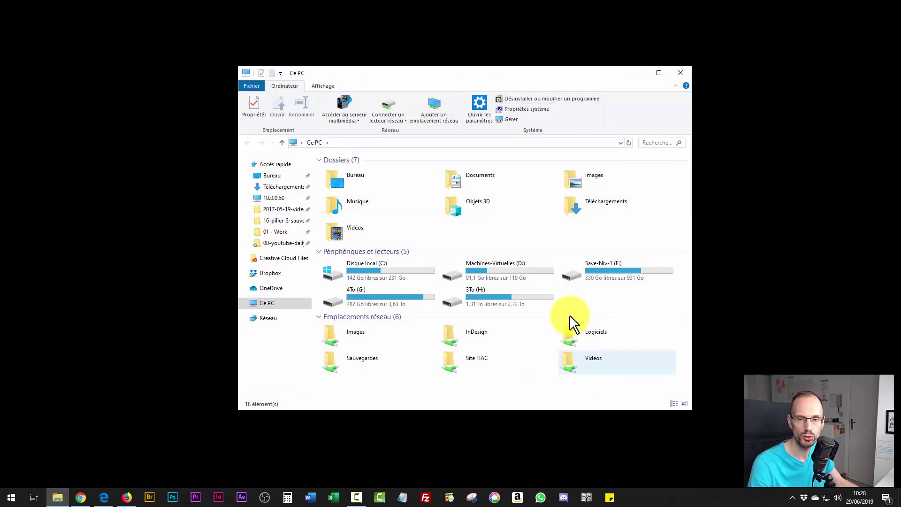
click(281, 165)
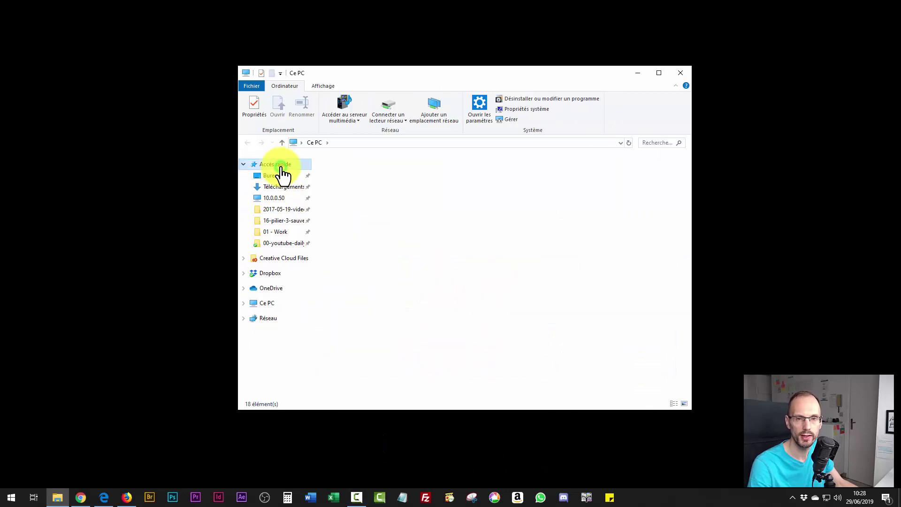
click(267, 304)
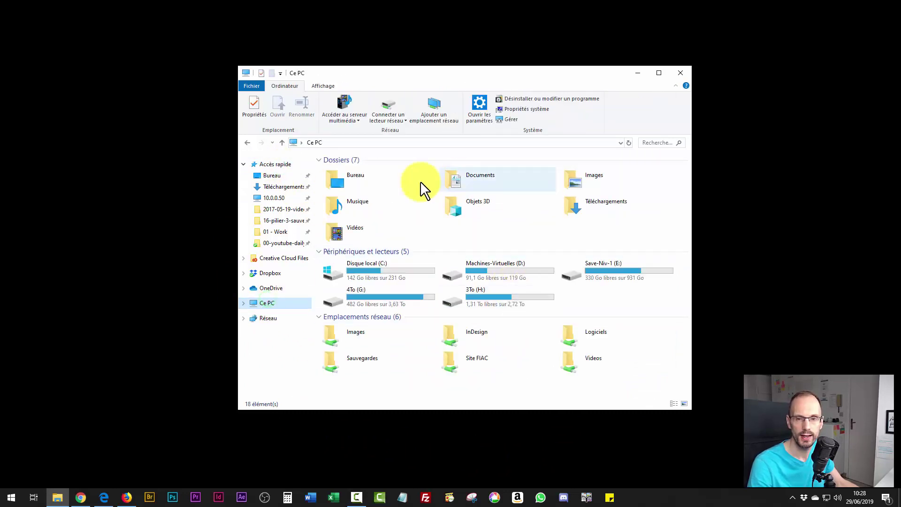
click(278, 165)
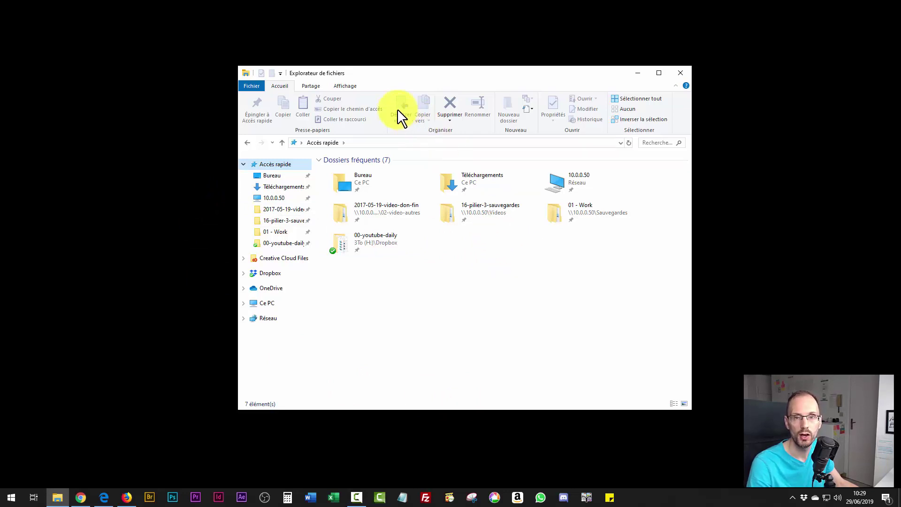
Step: Review the available start locations in the folder options, cancel without changes, and close File Explorer
click(340, 86)
click(675, 118)
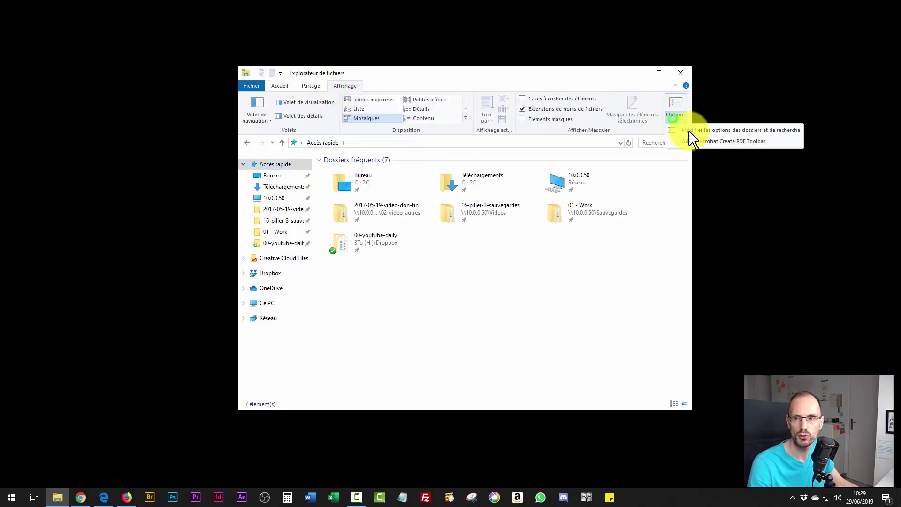
click(696, 132)
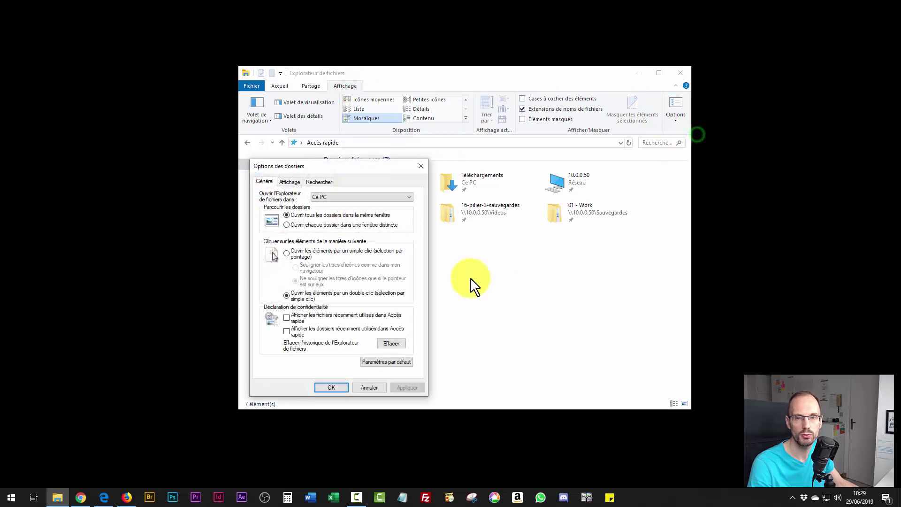
click(268, 181)
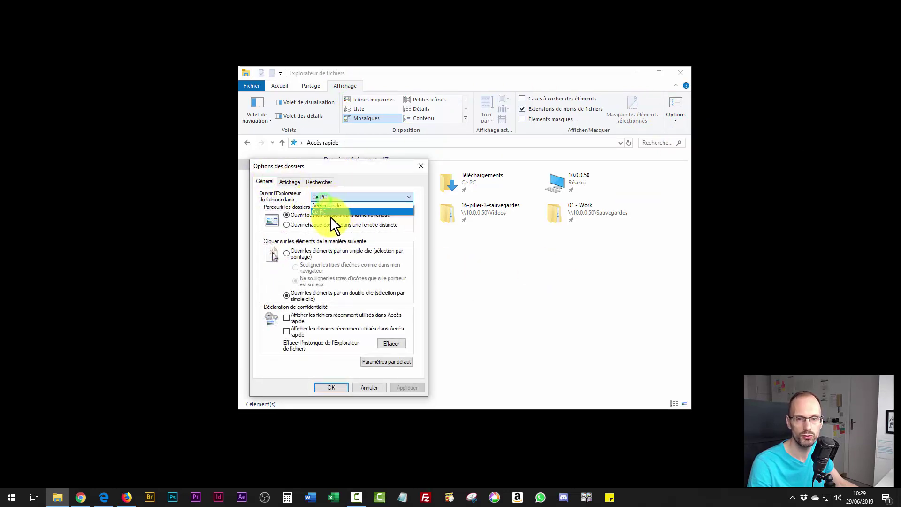
click(282, 378)
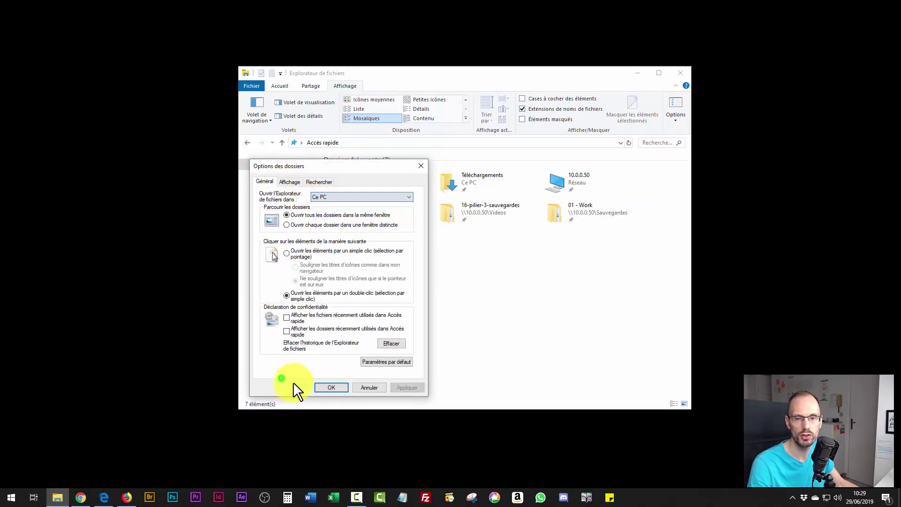
click(368, 389)
click(684, 72)
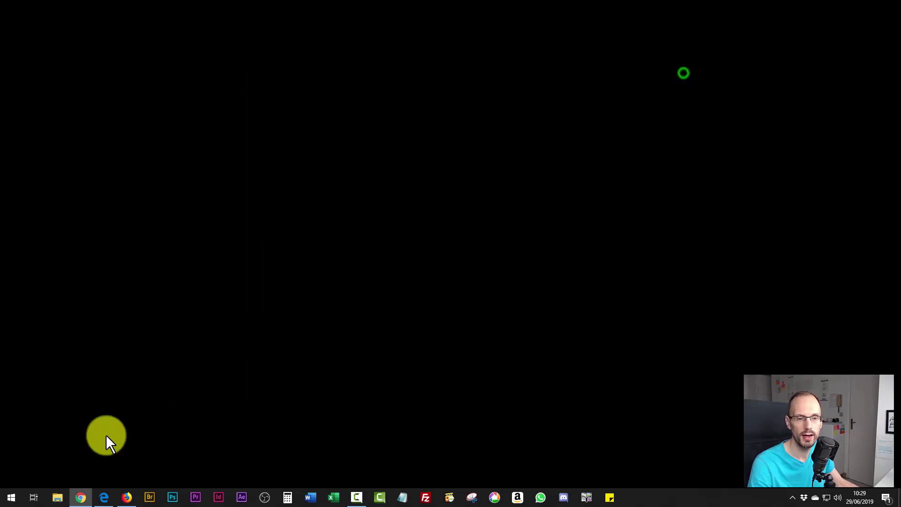
Step: Open File Explorer, close it, and open it again to verify the start location
click(58, 497)
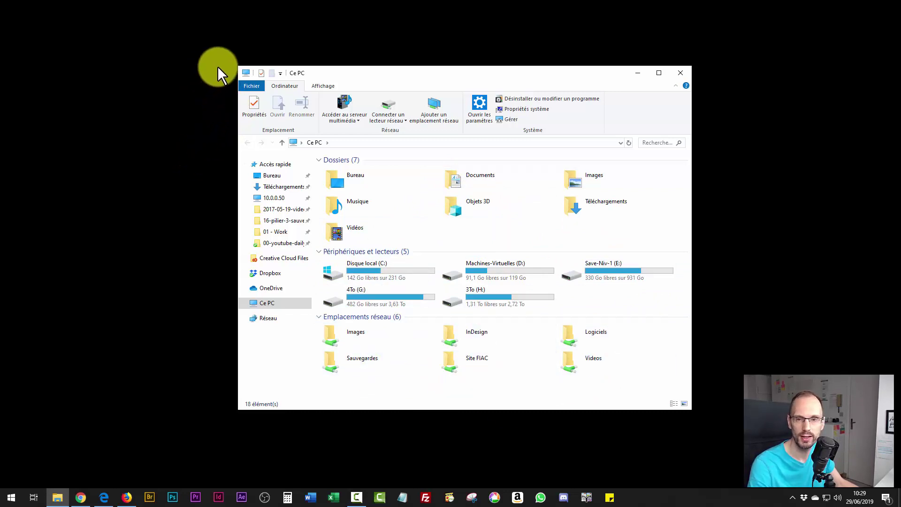
click(678, 71)
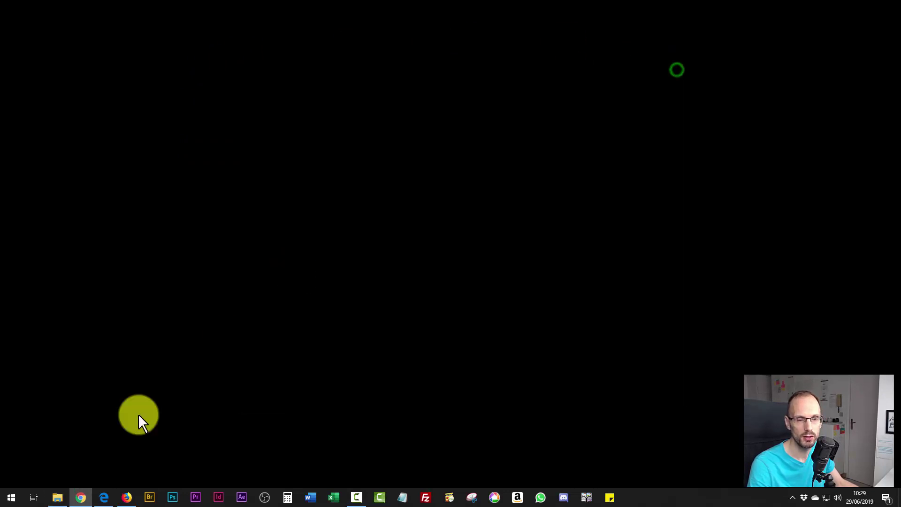
click(58, 497)
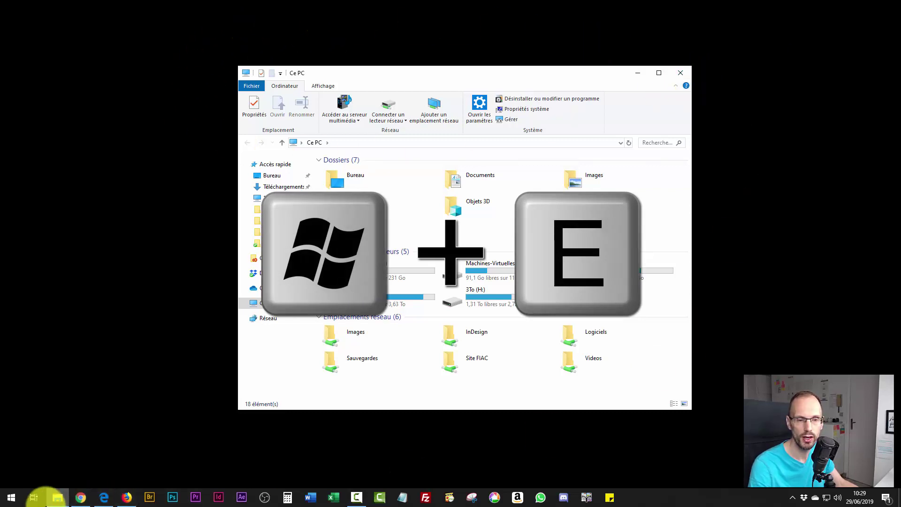
Step: Minimize and restore the File Explorer window several times from the taskbar, and close it
click(57, 498)
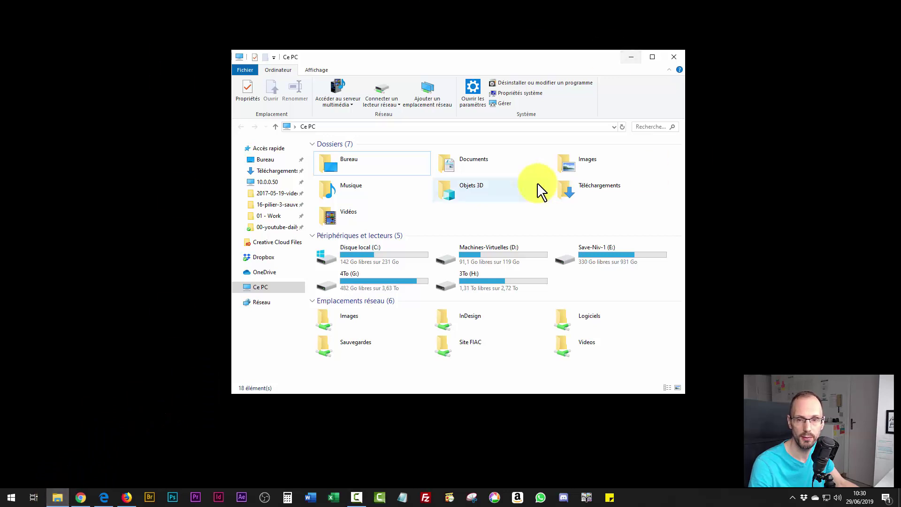
click(58, 498)
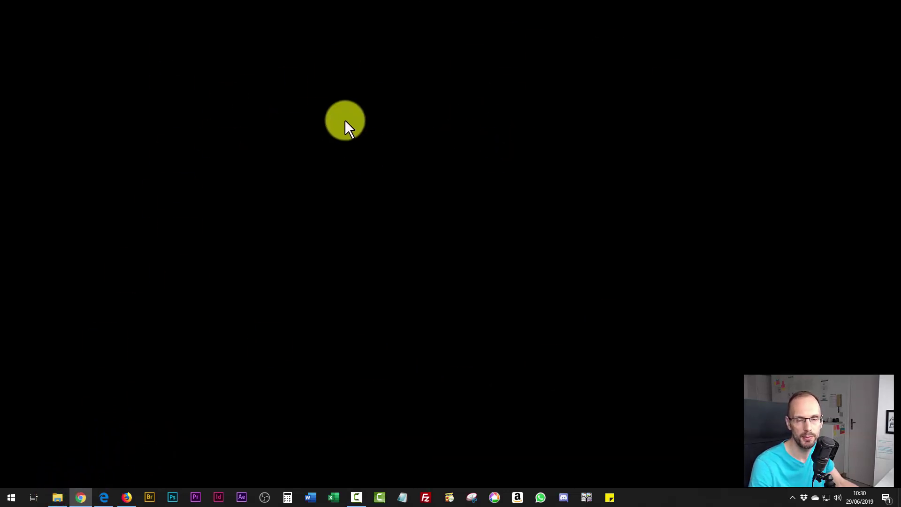
click(55, 497)
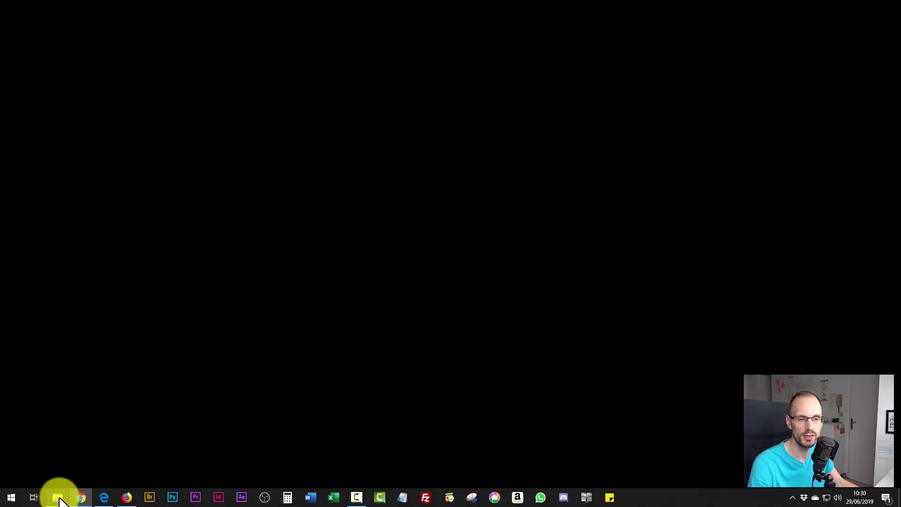
click(55, 497)
click(55, 497)
click(56, 497)
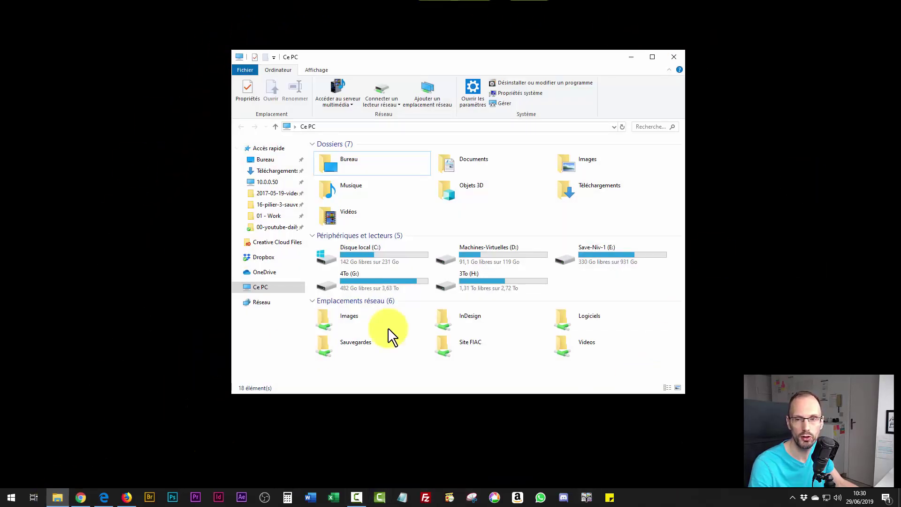
click(671, 58)
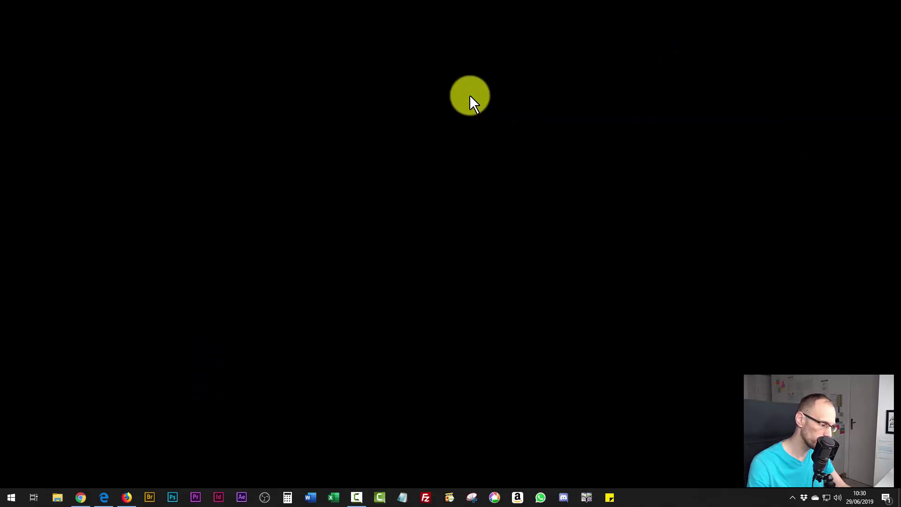
Step: Open four File Explorer windows and snap two of them side by side across the screen
key(super+e)
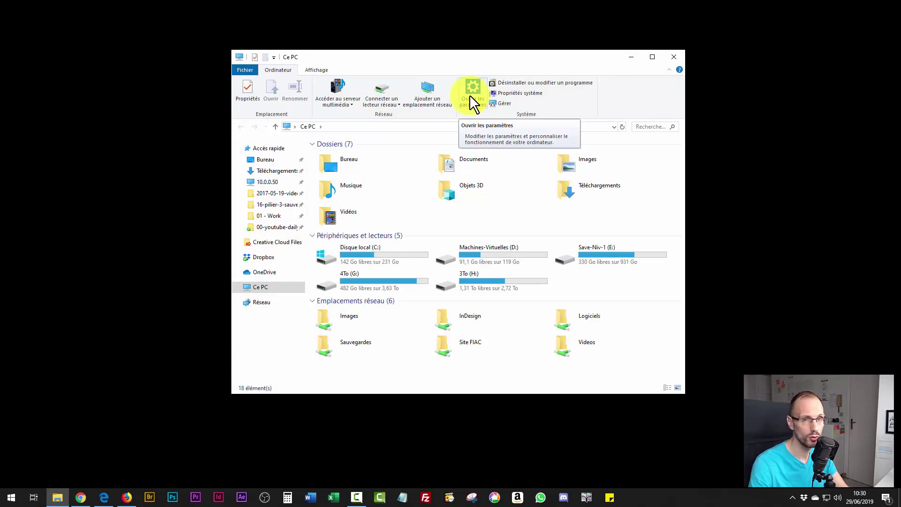
key(super+e)
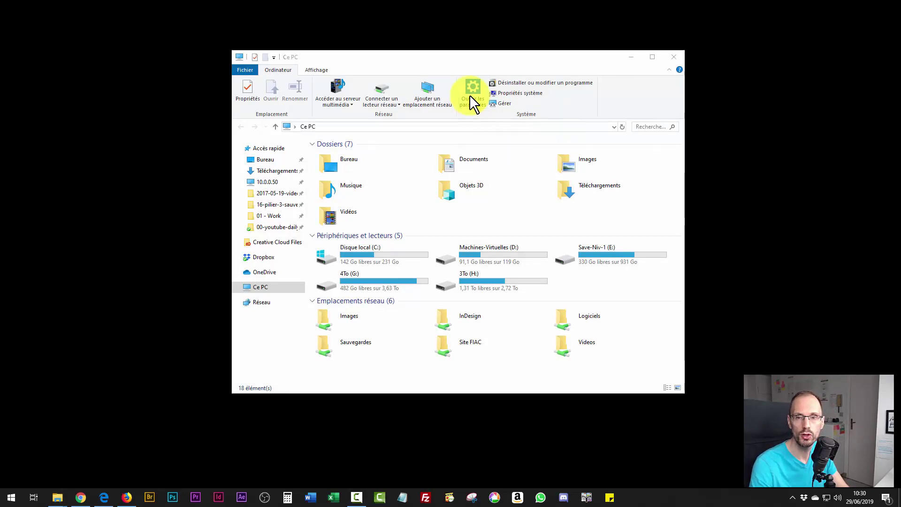
key(super+e)
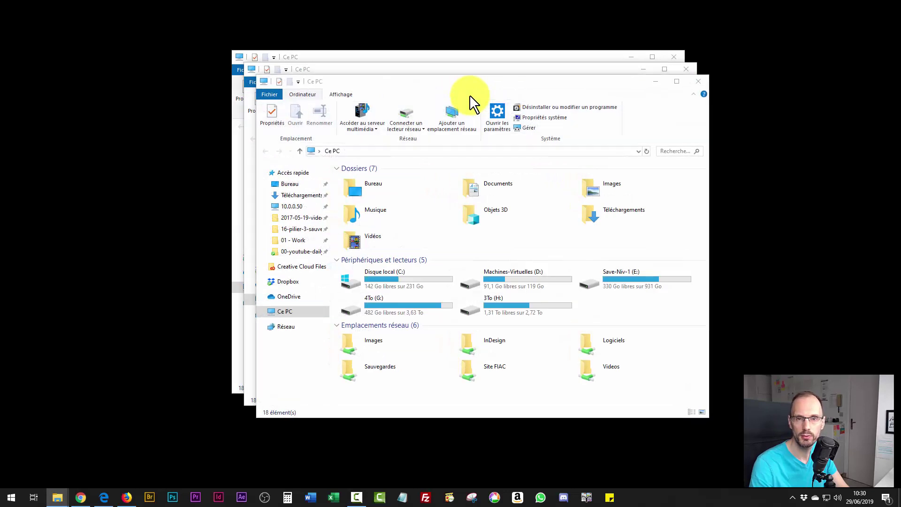
key(super+e)
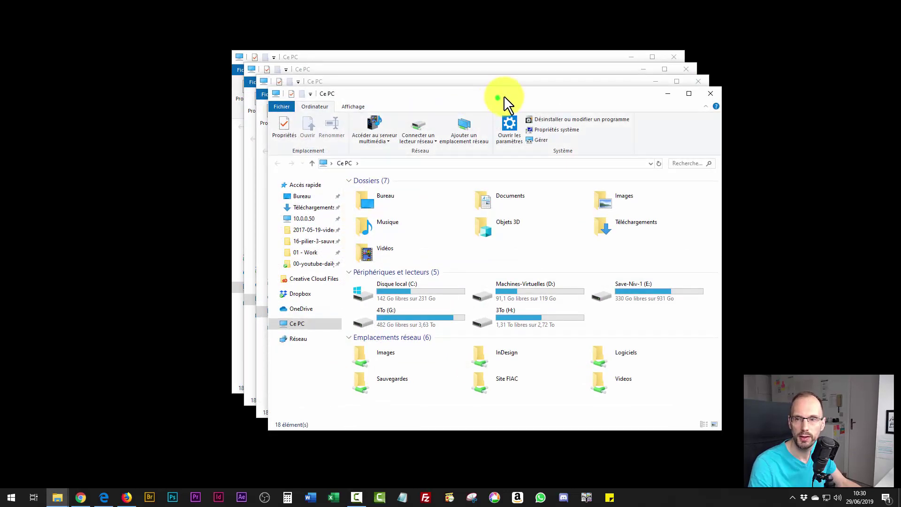
key(super+Right)
drag(402, 83, 136, 2)
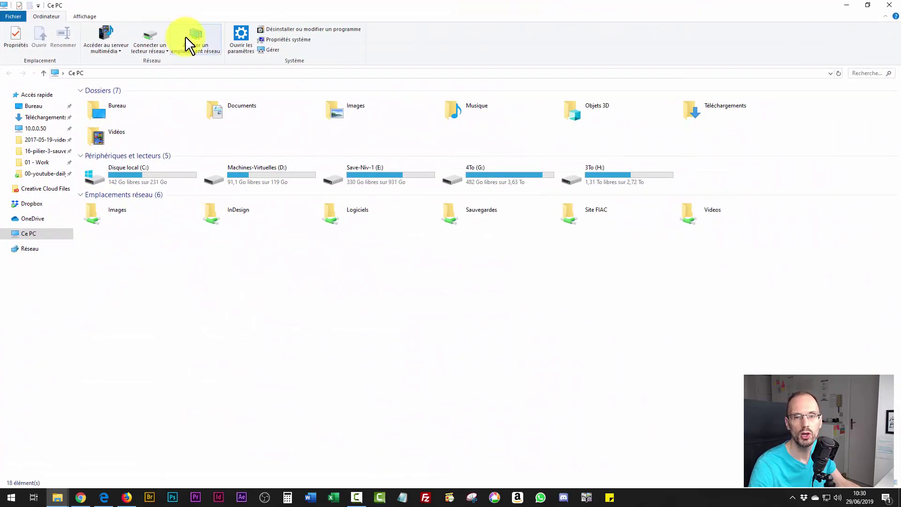
key(super+Left)
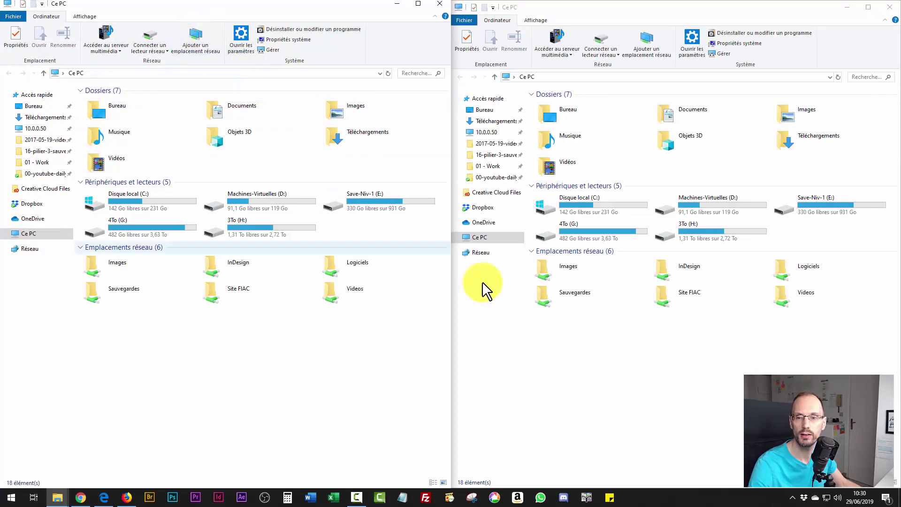
Step: Close all the open File Explorer windows to return to an empty desktop
click(440, 3)
key(super+Down)
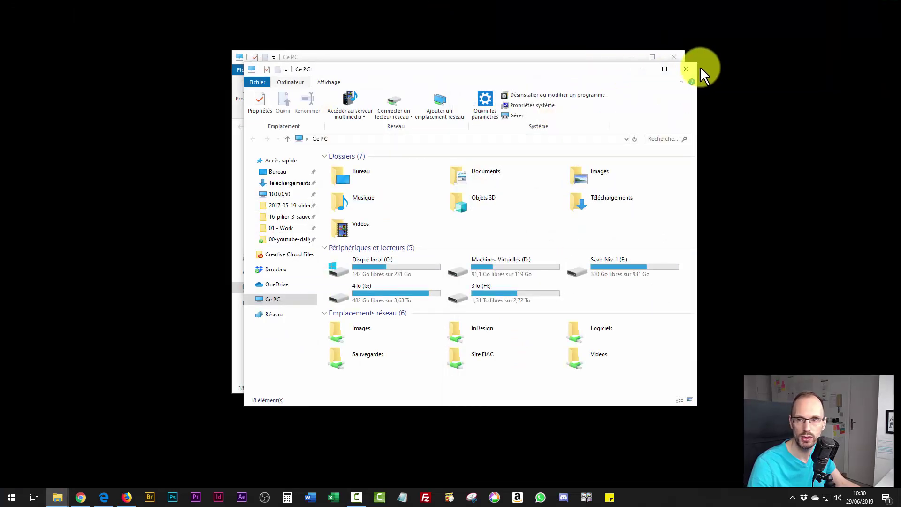
drag(686, 71, 674, 54)
click(674, 54)
click(352, 176)
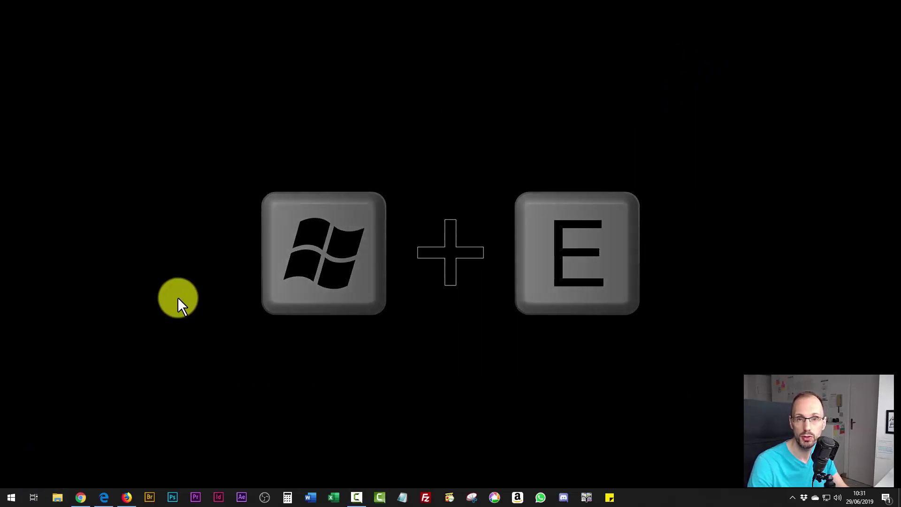
Step: Open and reposition a File Explorer window, check the Start menu shortcuts, close the window, and check the Start menu again
key(super+e)
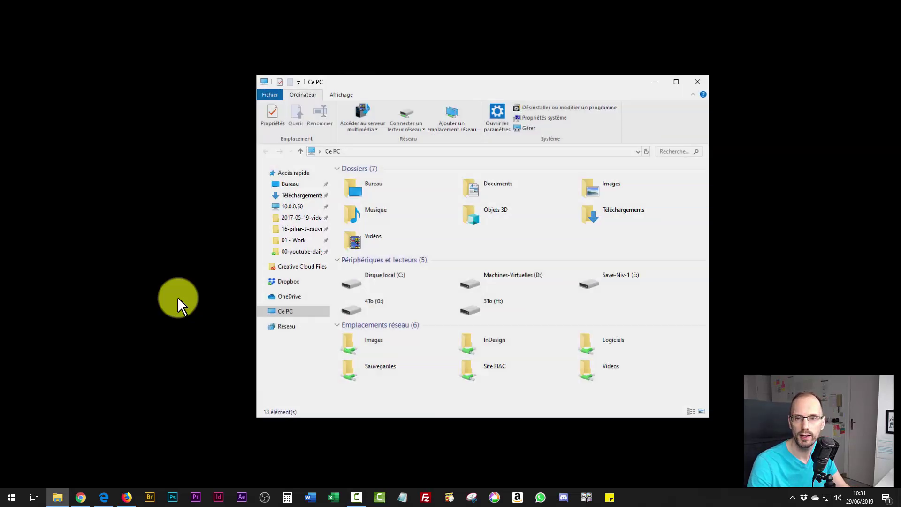
drag(372, 79, 333, 49)
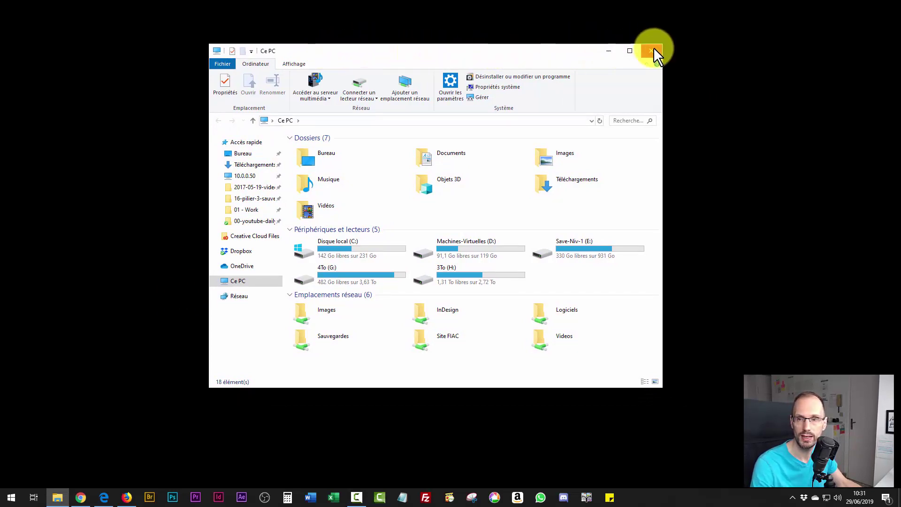
click(167, 59)
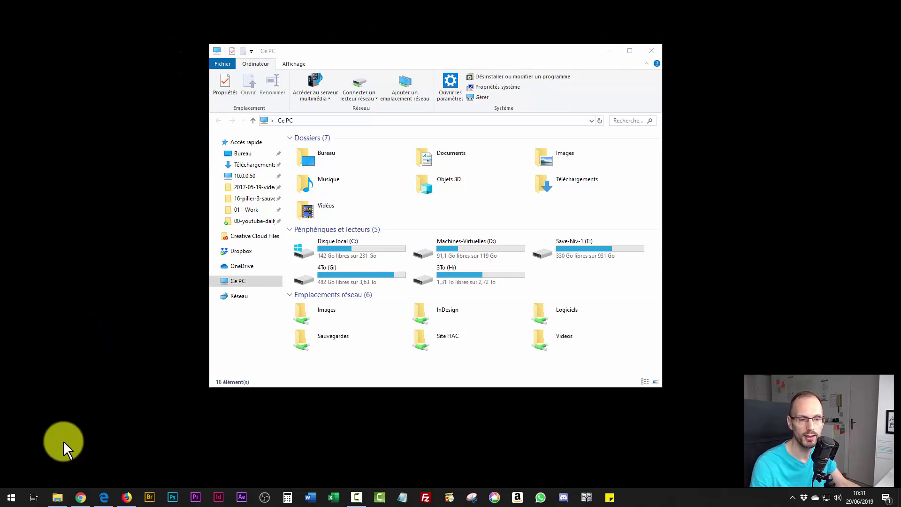
click(18, 497)
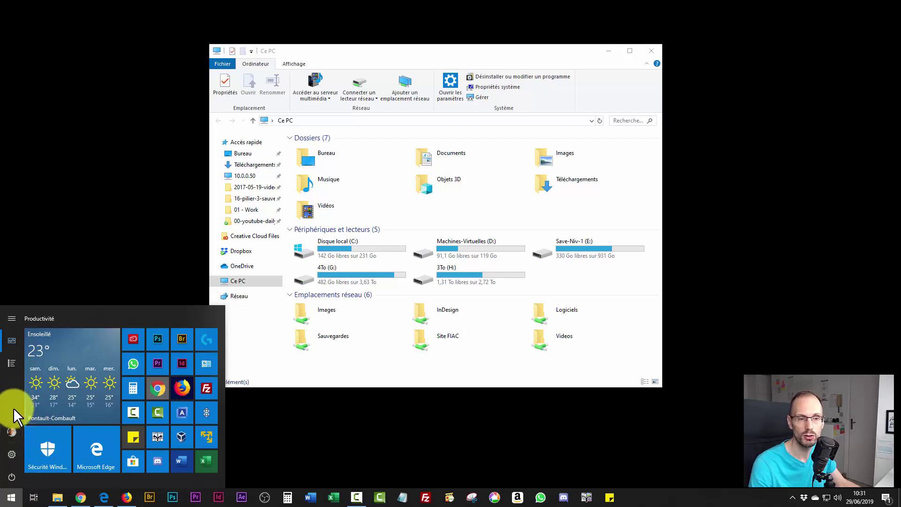
click(651, 50)
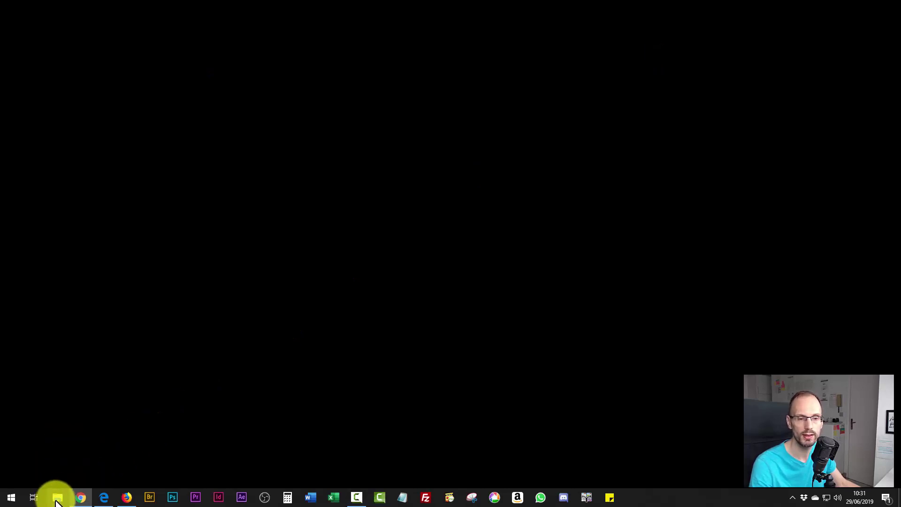
click(11, 497)
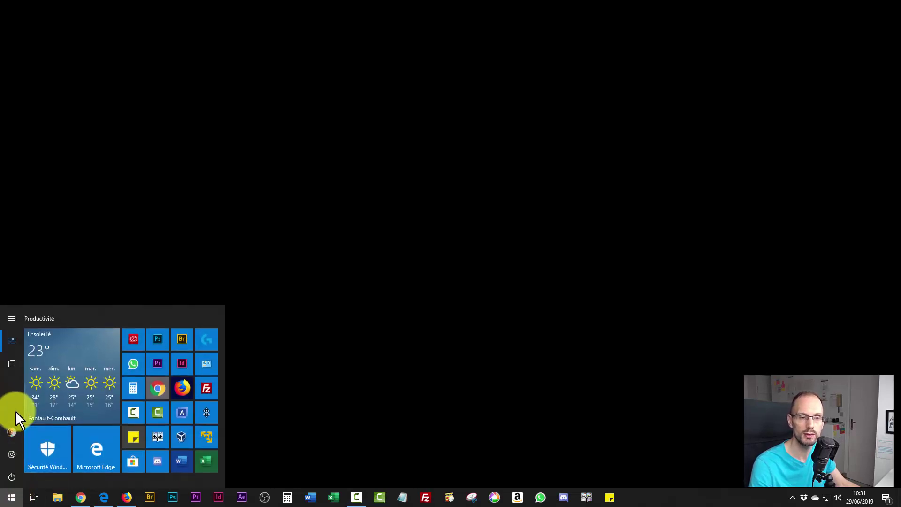
click(361, 199)
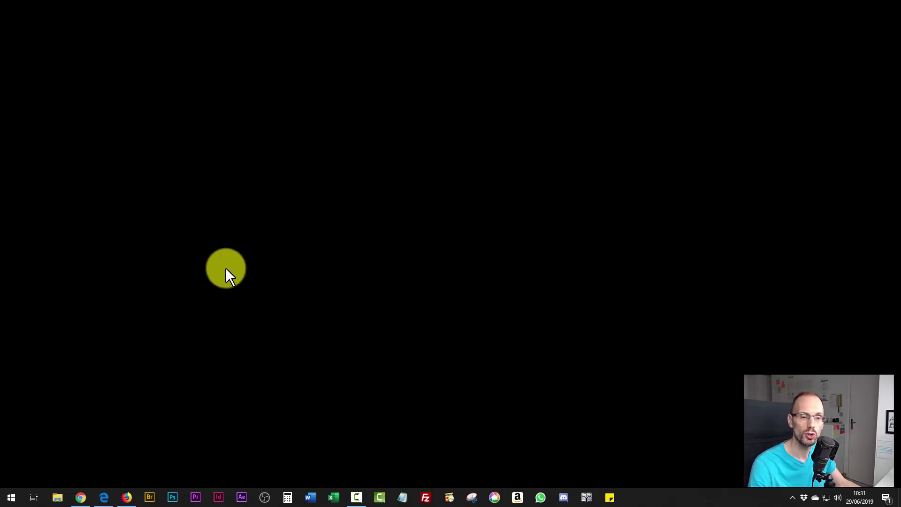
Step: Unpin File Explorer from the taskbar
right_click(57, 497)
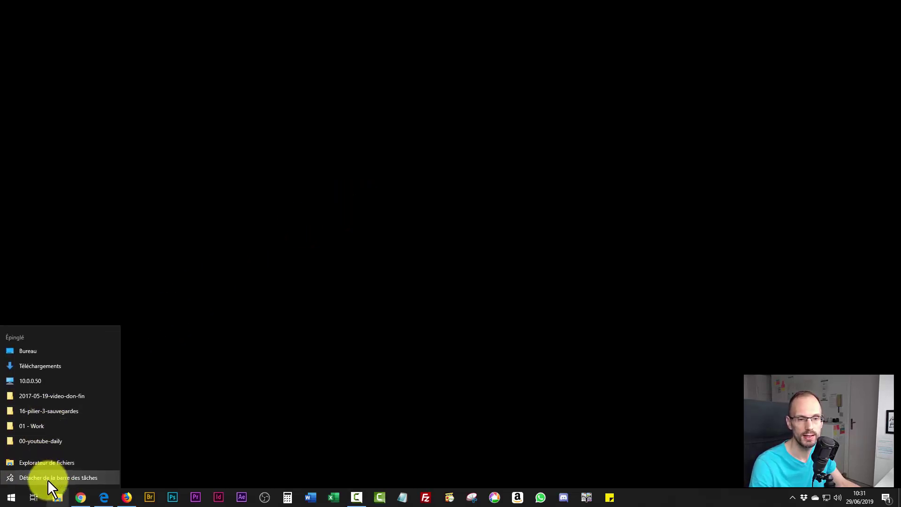
click(48, 478)
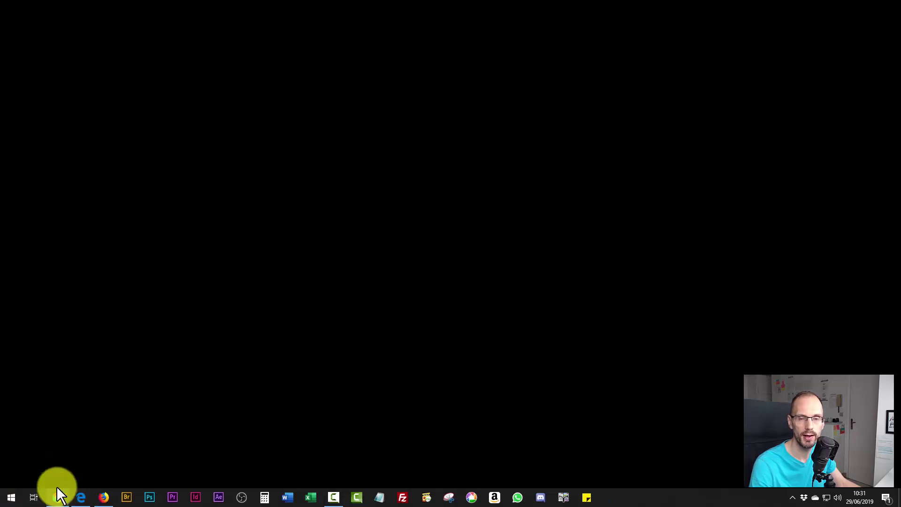
mouse_move(61, 496)
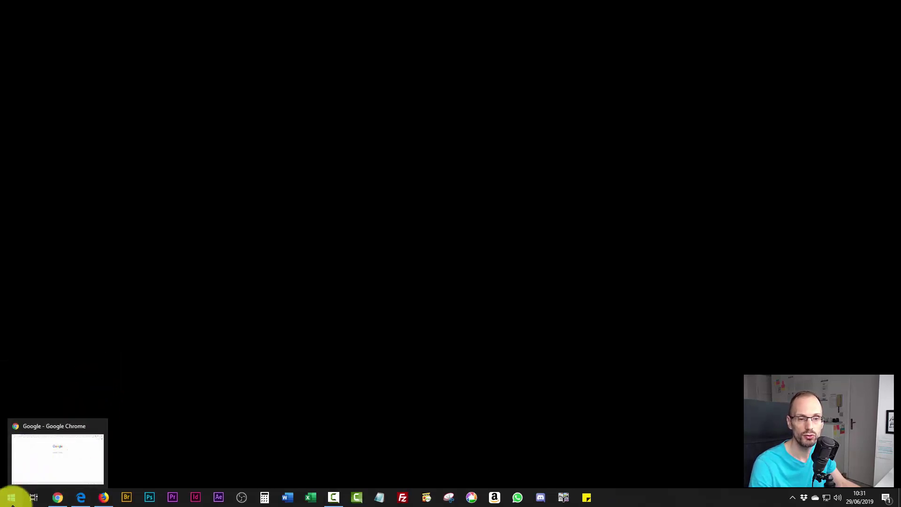
Step: Open the Accueil page of the Personnalisation section in Windows Settings and compare its options with the Start menu
click(12, 499)
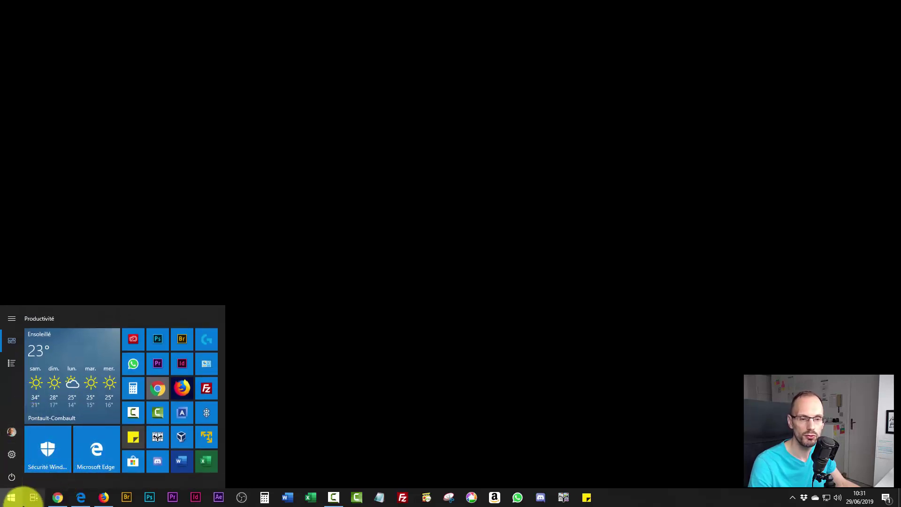
click(7, 454)
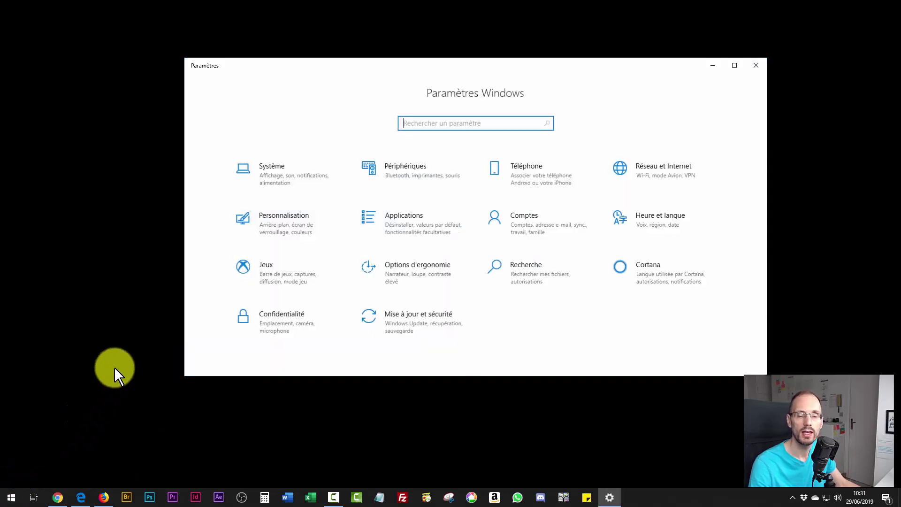
click(292, 218)
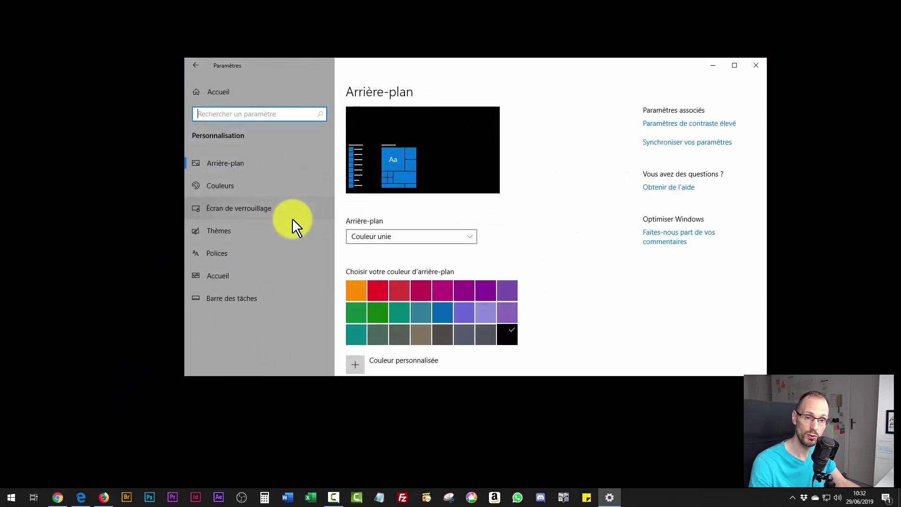
click(223, 272)
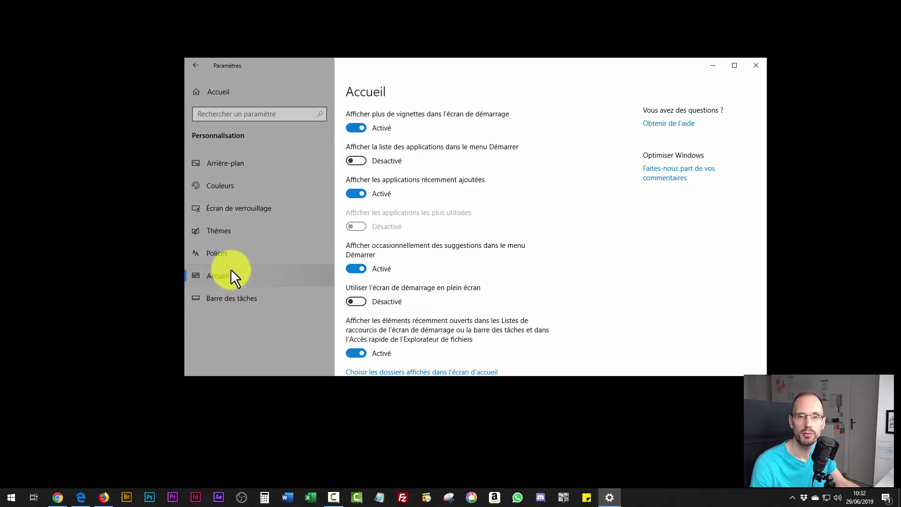
click(11, 496)
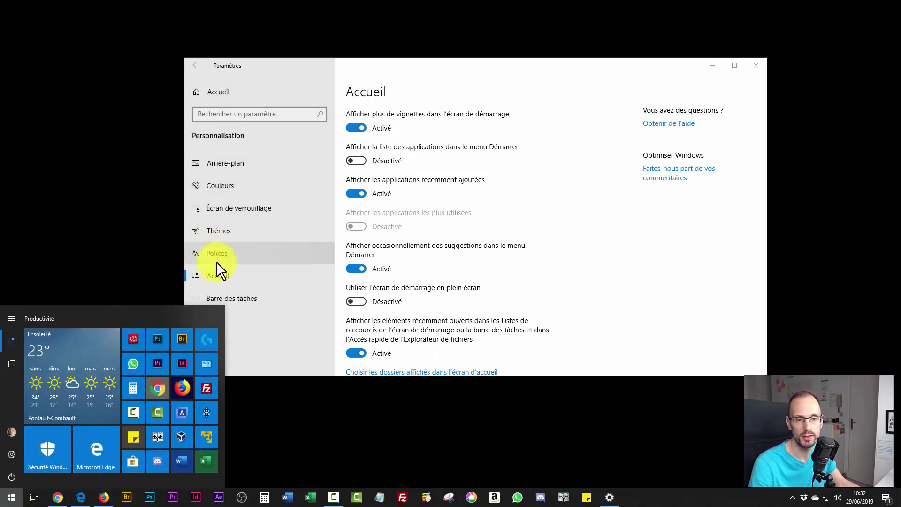
click(281, 355)
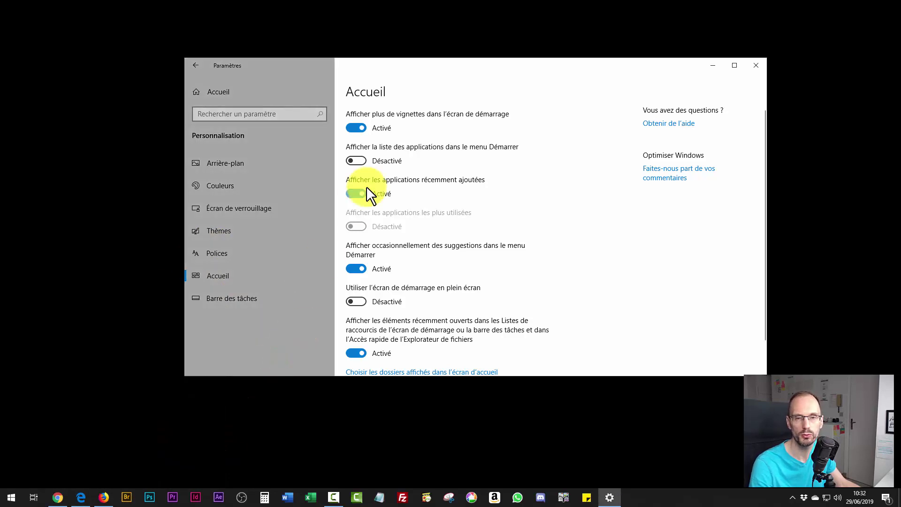
Step: Turn on Explorateur de fichiers among the folders displayed in the Start menu, and check the Start menu shortcuts
click(364, 128)
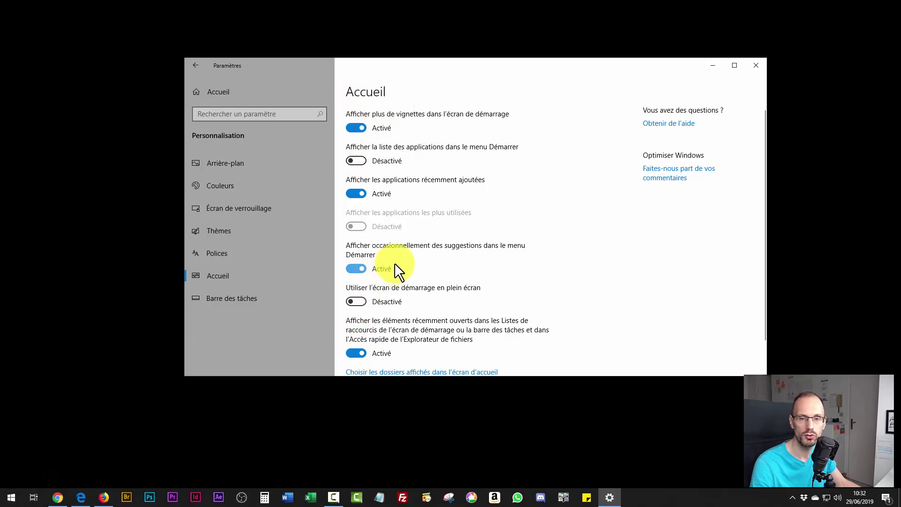
scroll(391, 271, down, 2)
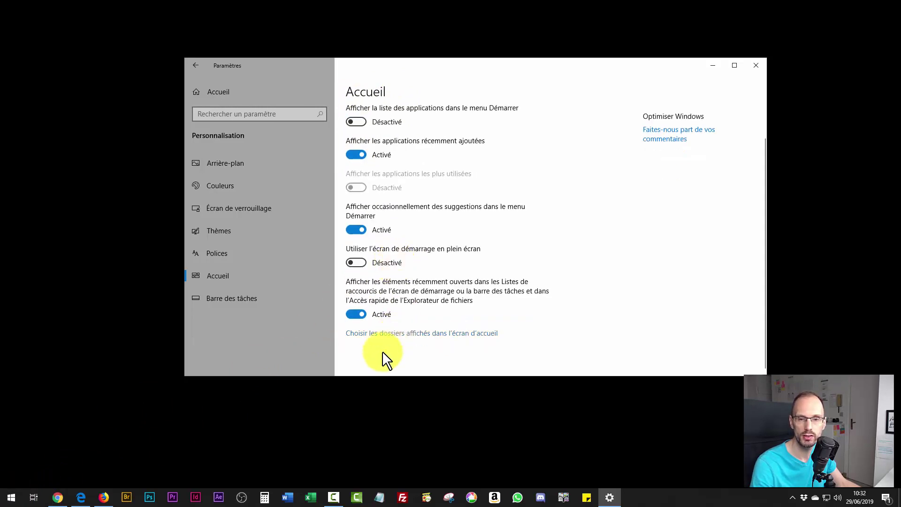
click(421, 334)
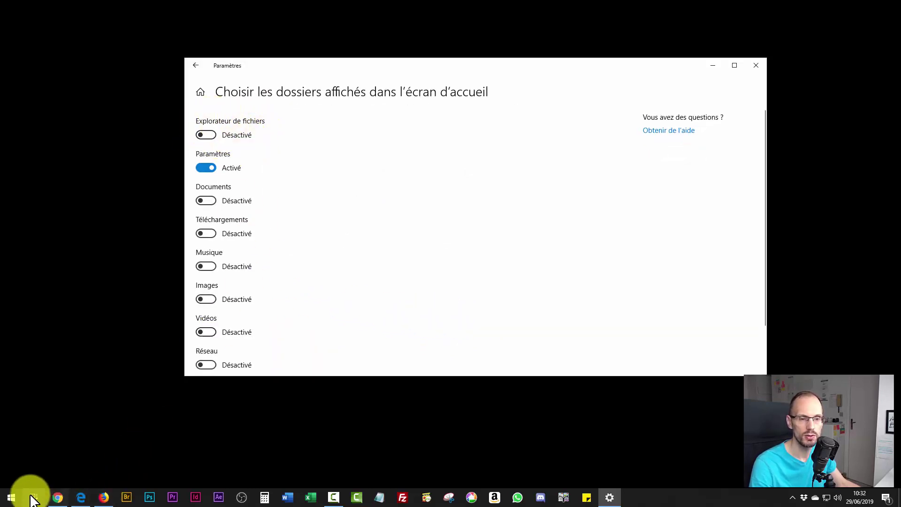
click(9, 497)
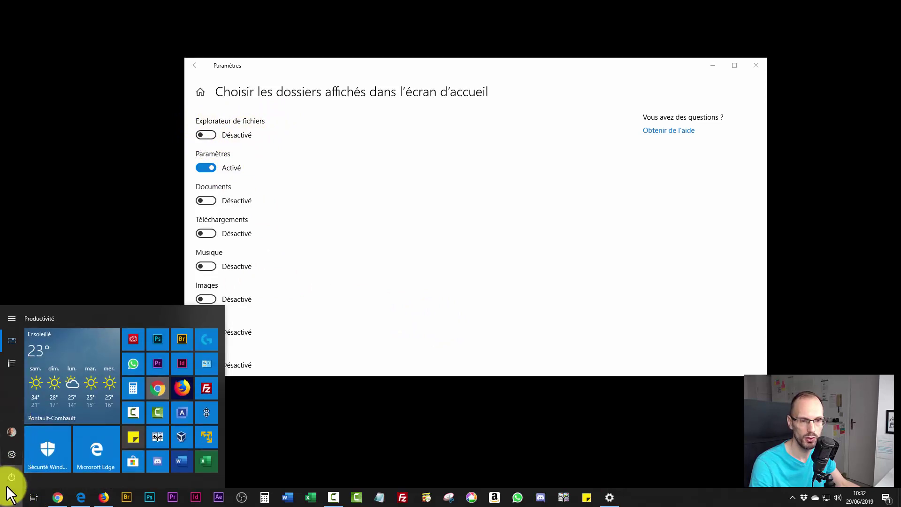
click(203, 135)
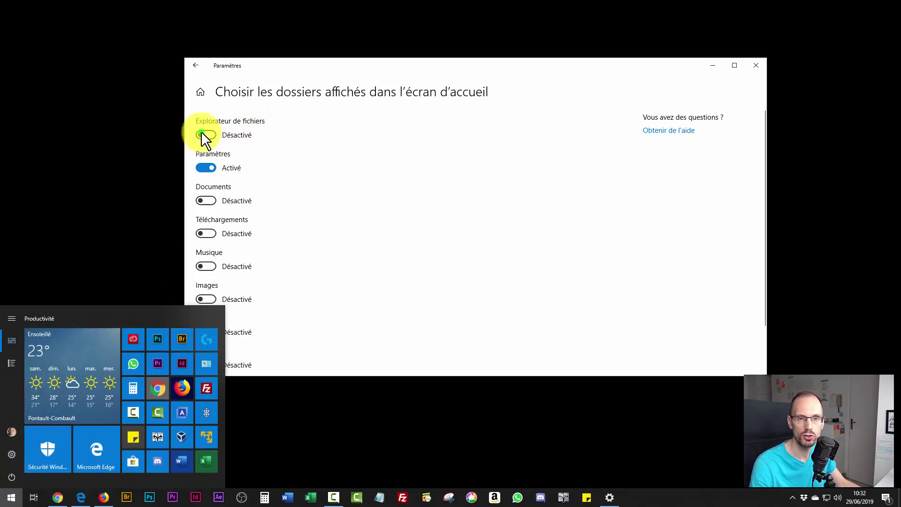
click(10, 497)
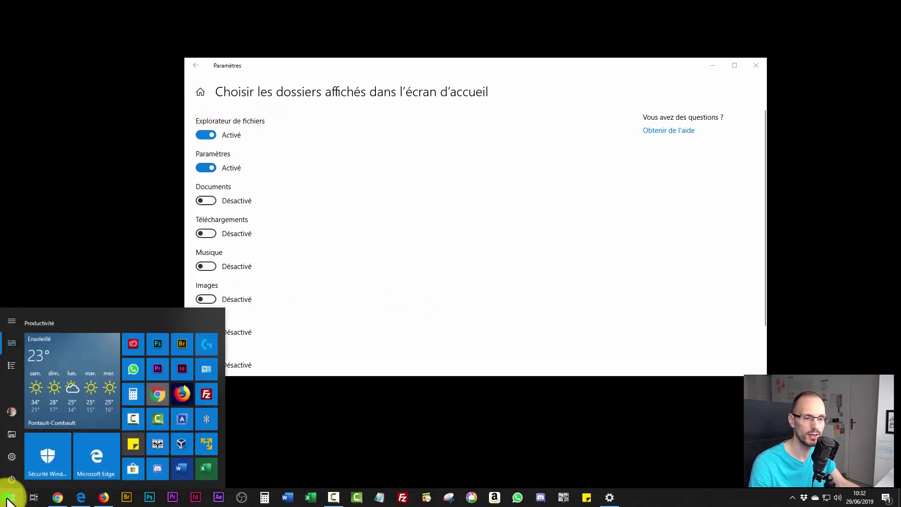
Step: Open two File Explorer windows using the Start menu's Explorateur de fichiers shortcut, and close the second one
click(12, 432)
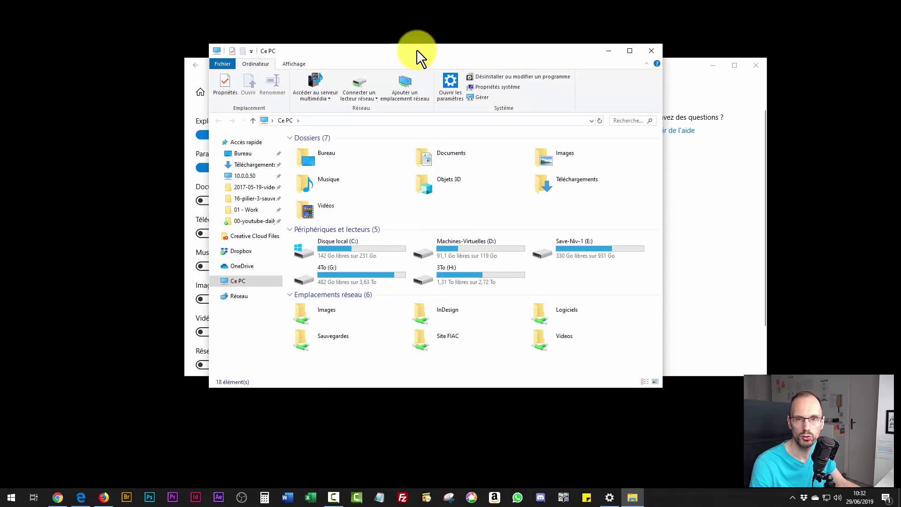
click(11, 497)
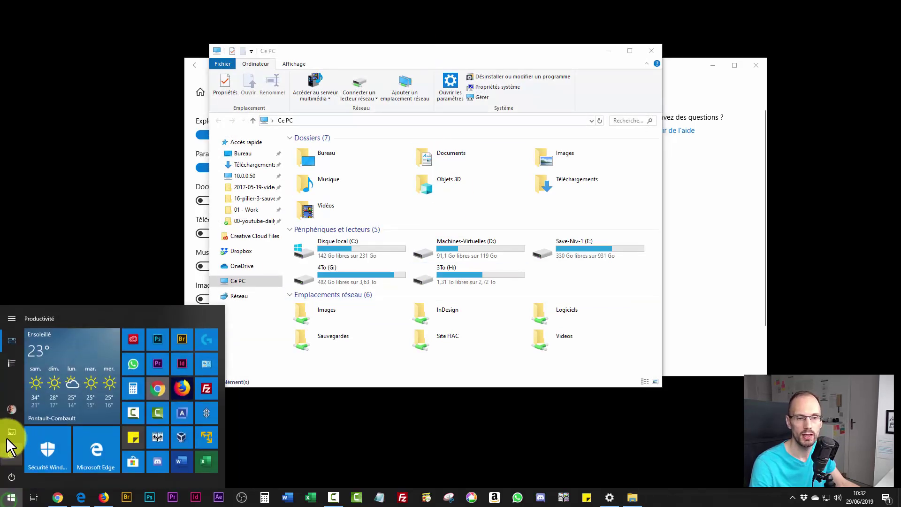
click(11, 433)
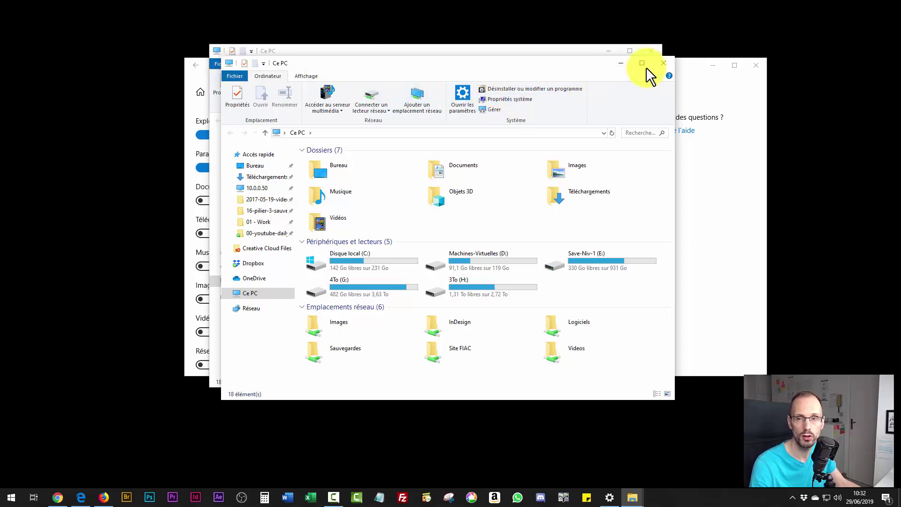
click(665, 64)
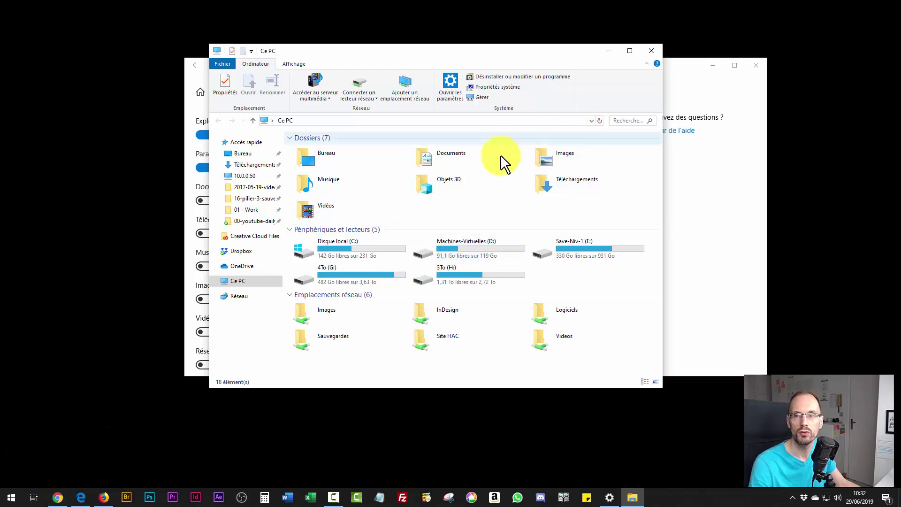
Step: Turn on Documents among the folders displayed in the Start menu, check its shortcut there, and turn Documents off again
click(698, 74)
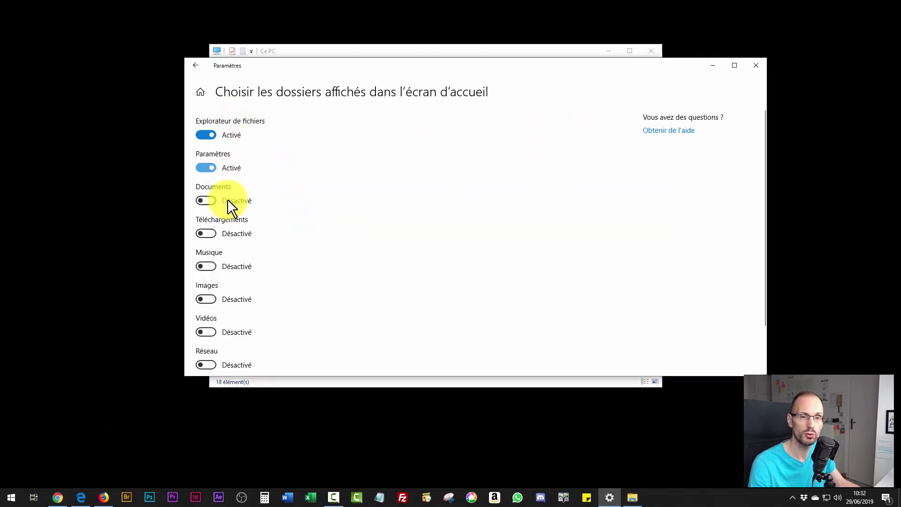
click(201, 201)
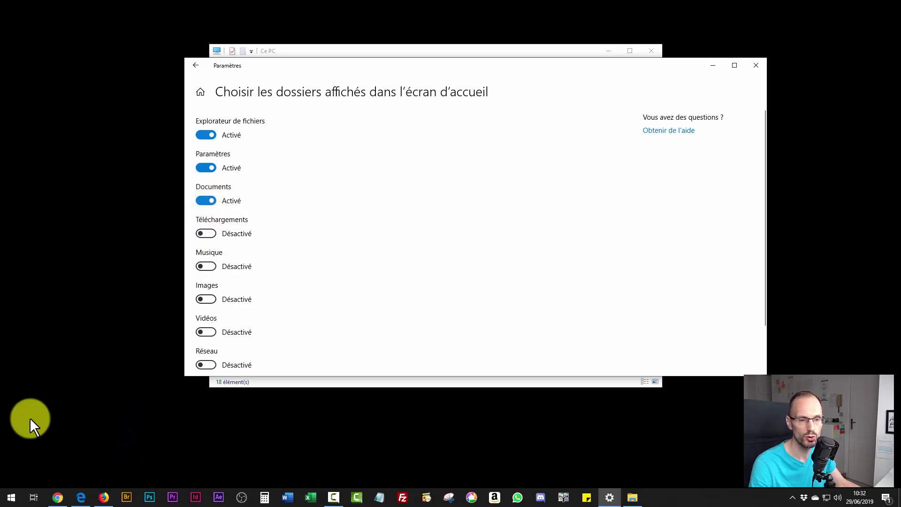
click(10, 497)
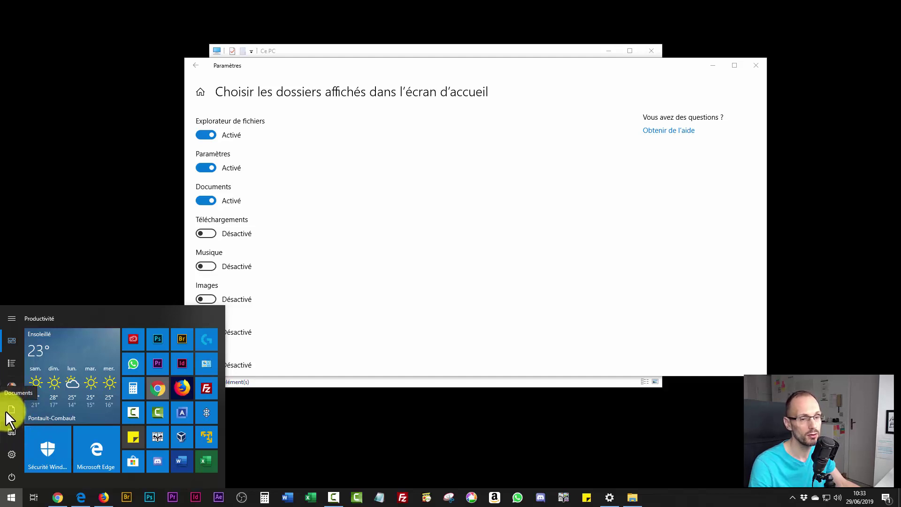
click(215, 200)
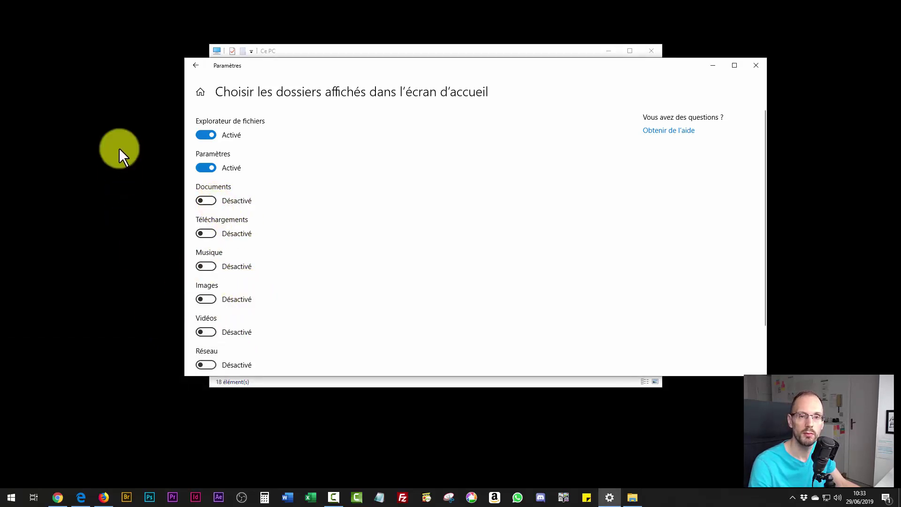
Step: Check the Start menu shortcuts again, and close the Paramètres and Ce PC windows
click(12, 498)
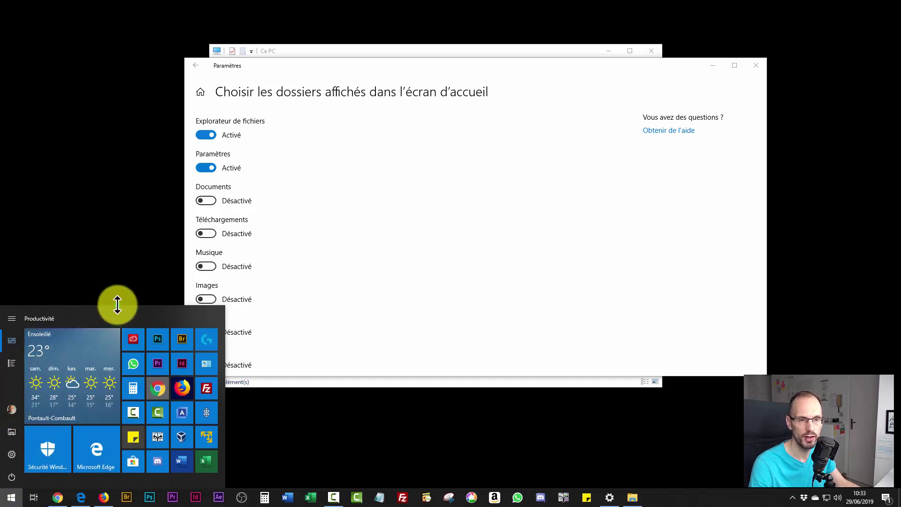
mouse_move(118, 305)
mouse_down()
mouse_move(129, 255)
mouse_move(125, 167)
mouse_move(117, 311)
mouse_up()
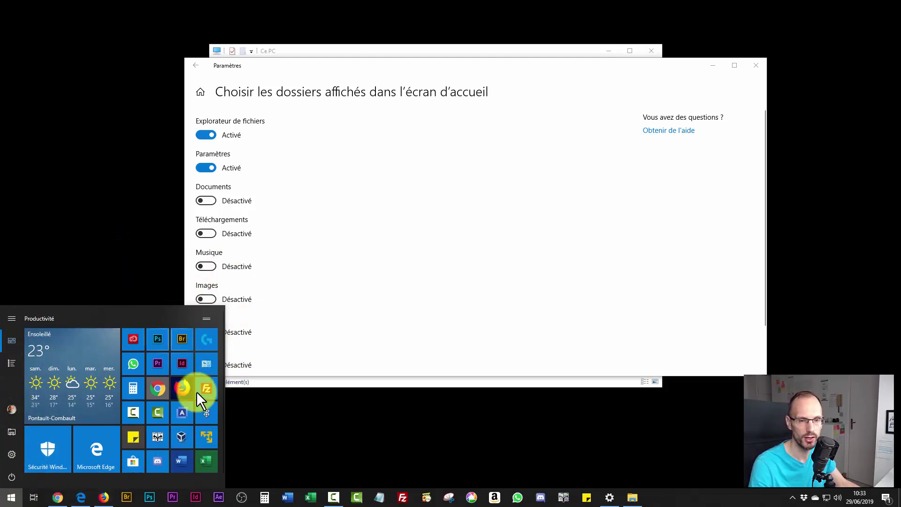
click(96, 214)
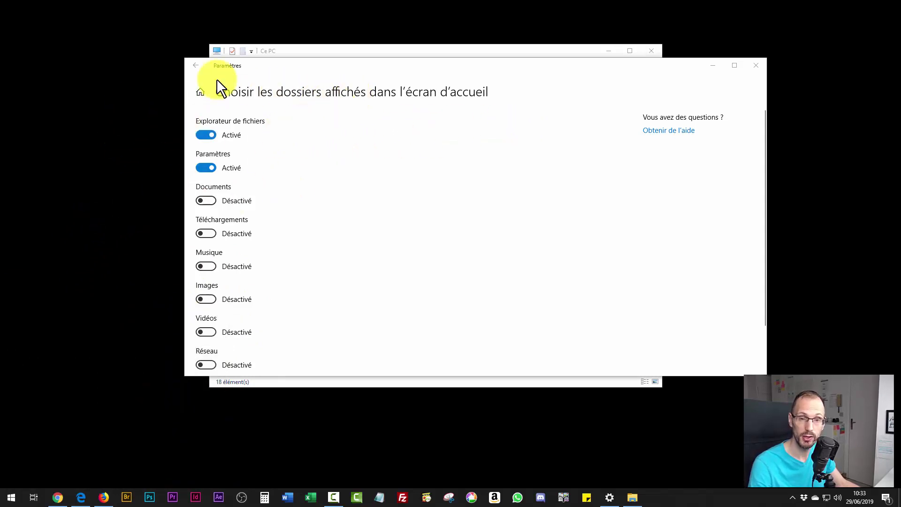
click(755, 66)
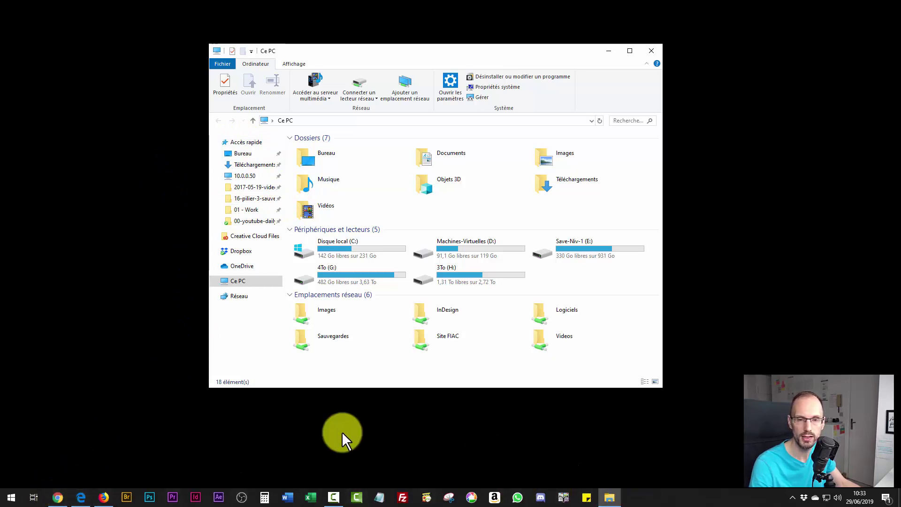
click(651, 53)
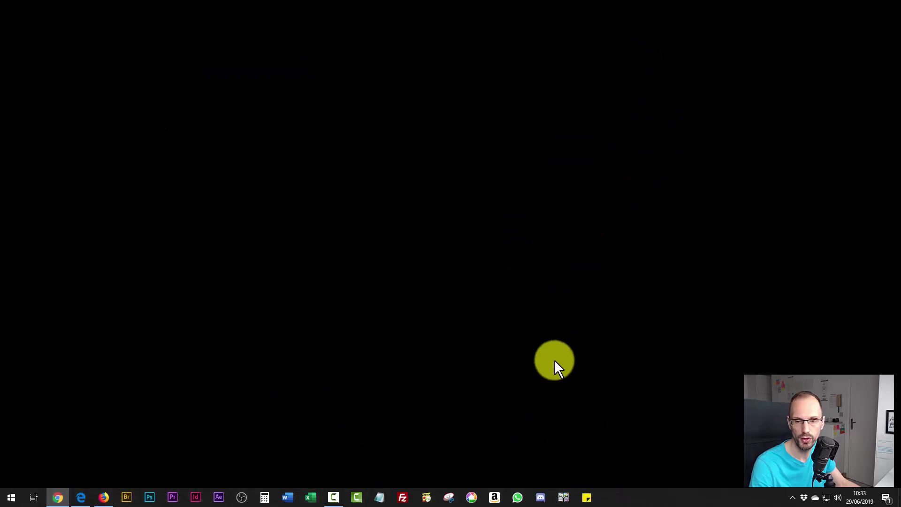
Step: Open a File Explorer window directly from the desktop, reposition it slightly, and check the Start menu shortcut for Explorateur de fichiers
click(521, 288)
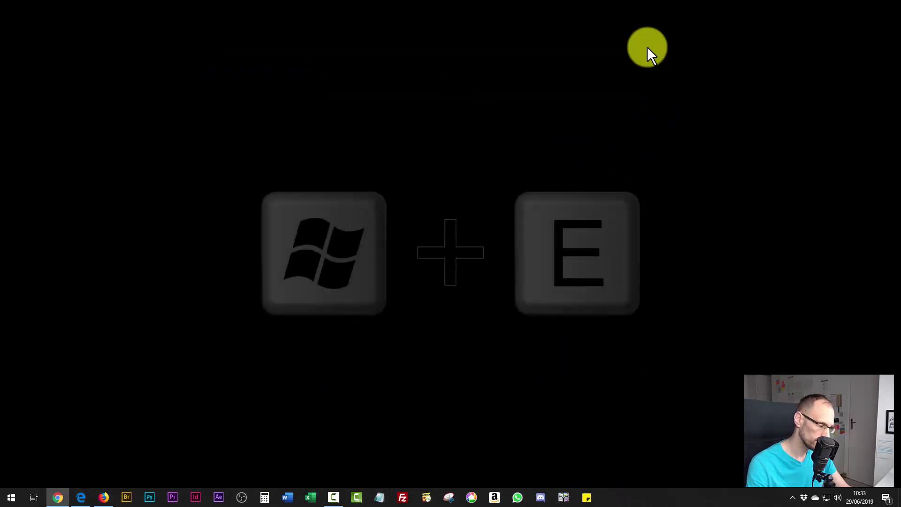
key(super+e)
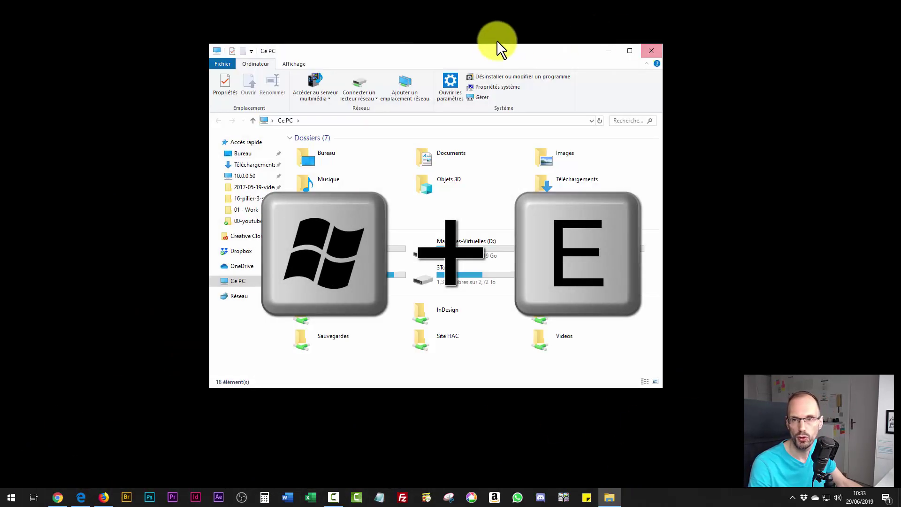
drag(478, 48, 489, 47)
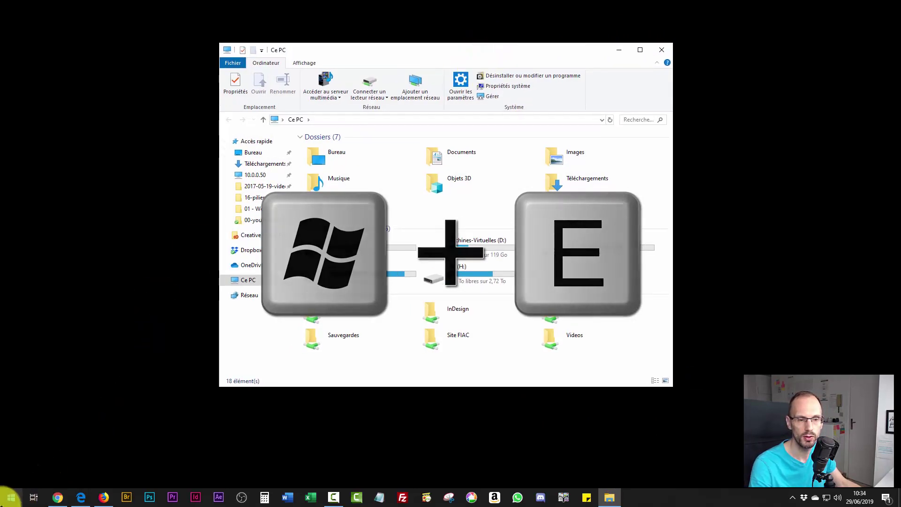
click(9, 501)
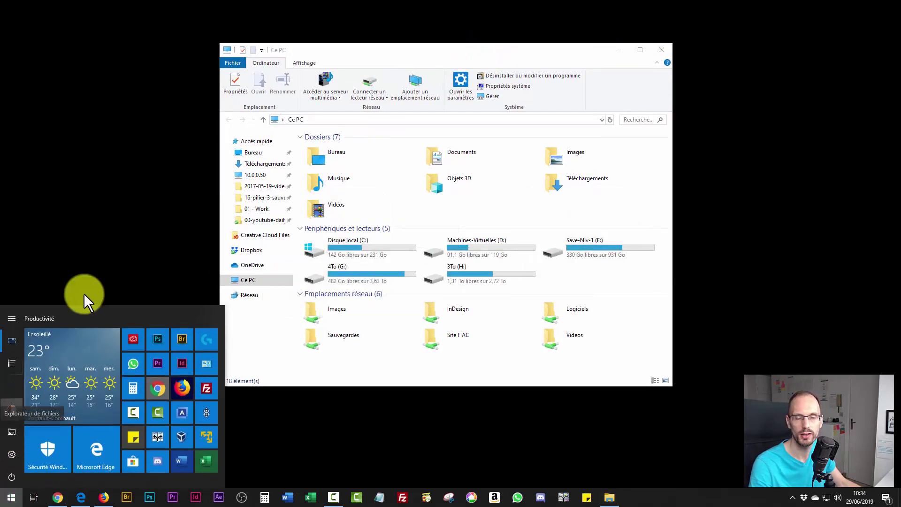
click(108, 207)
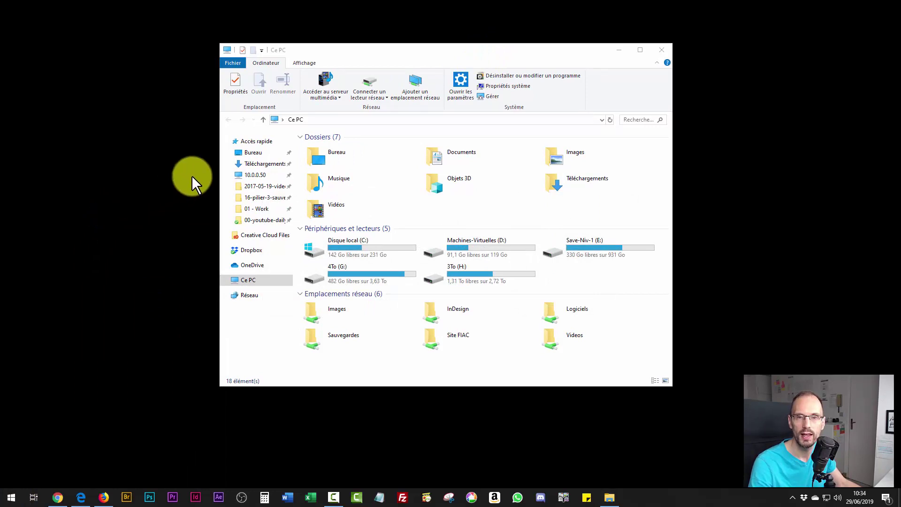
Step: Pin File Explorer to the taskbar, and test launching it from there after closing its window
right_click(609, 498)
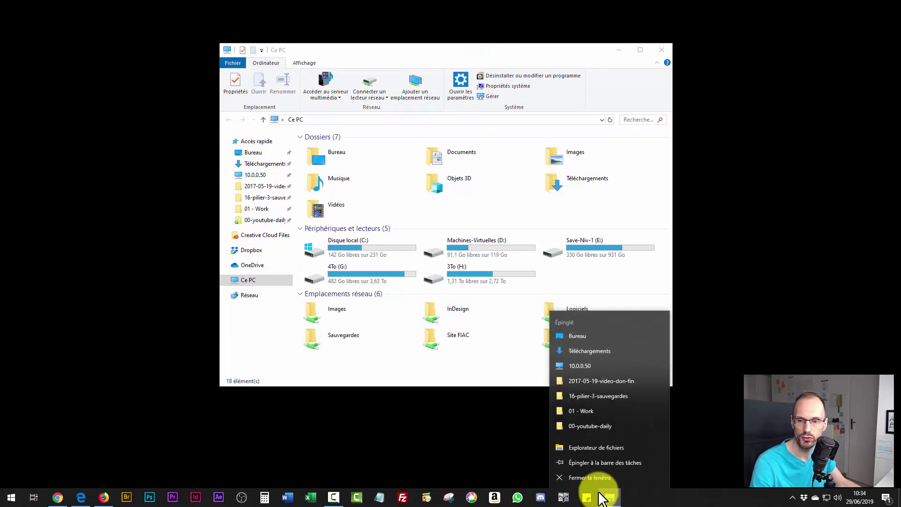
click(584, 463)
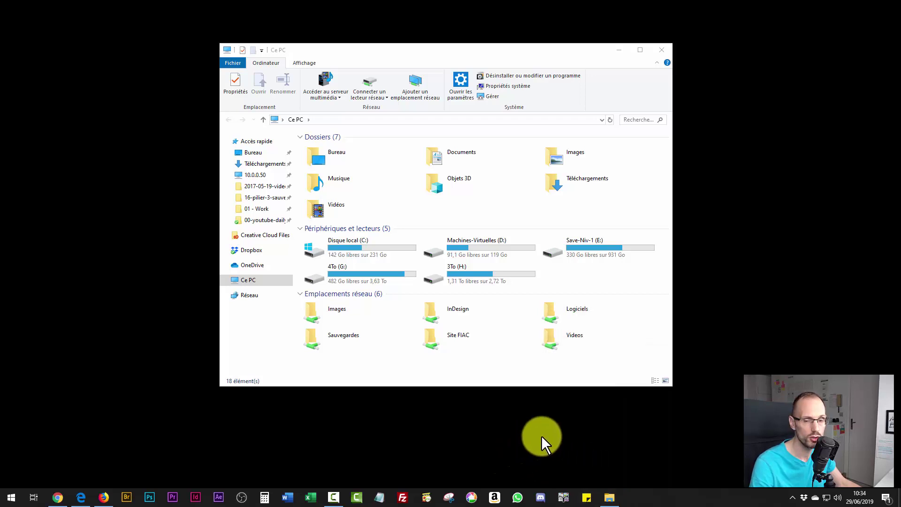
click(659, 52)
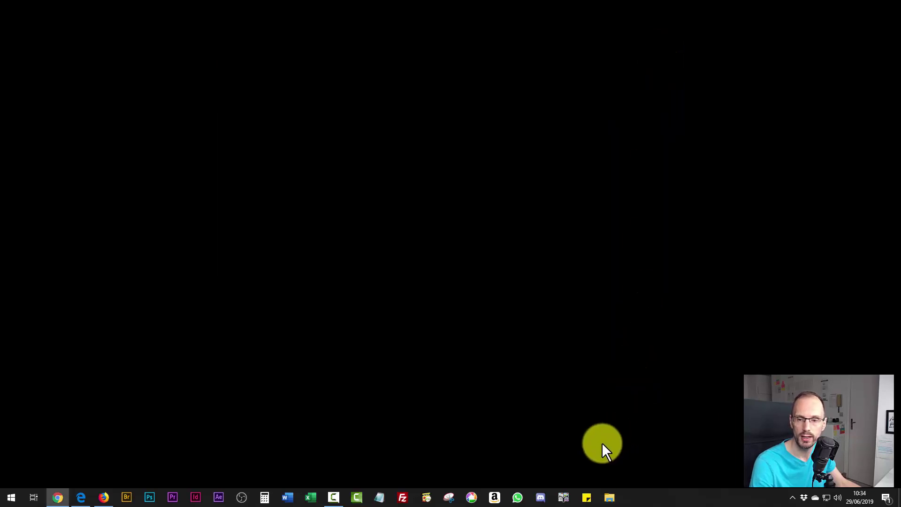
click(609, 498)
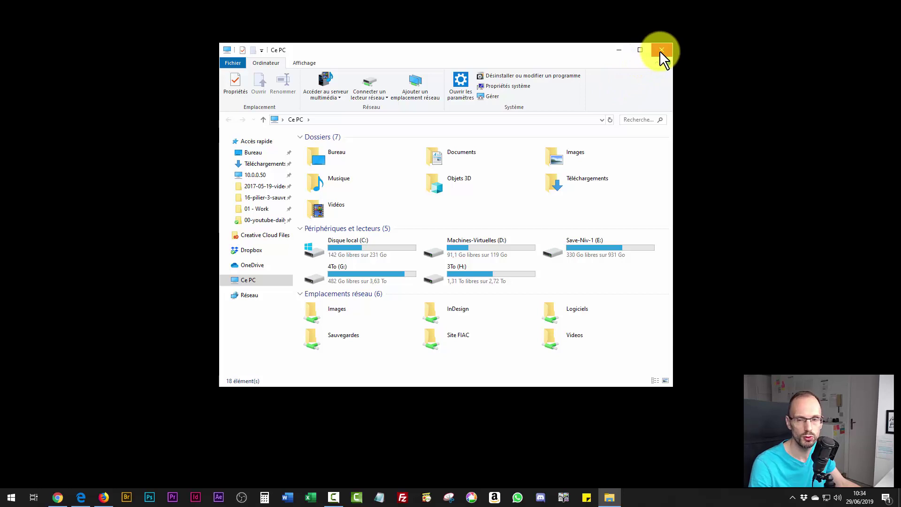
click(660, 51)
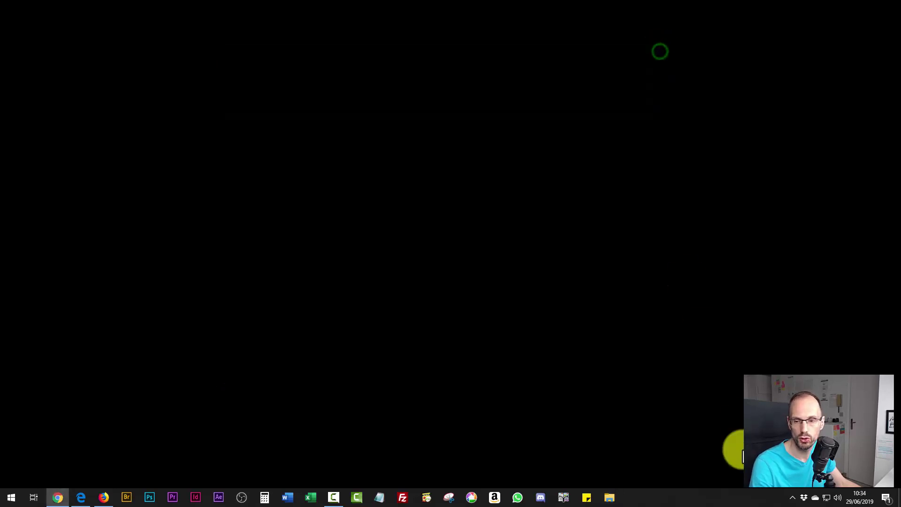
Step: Detach File Explorer from the taskbar again
right_click(610, 499)
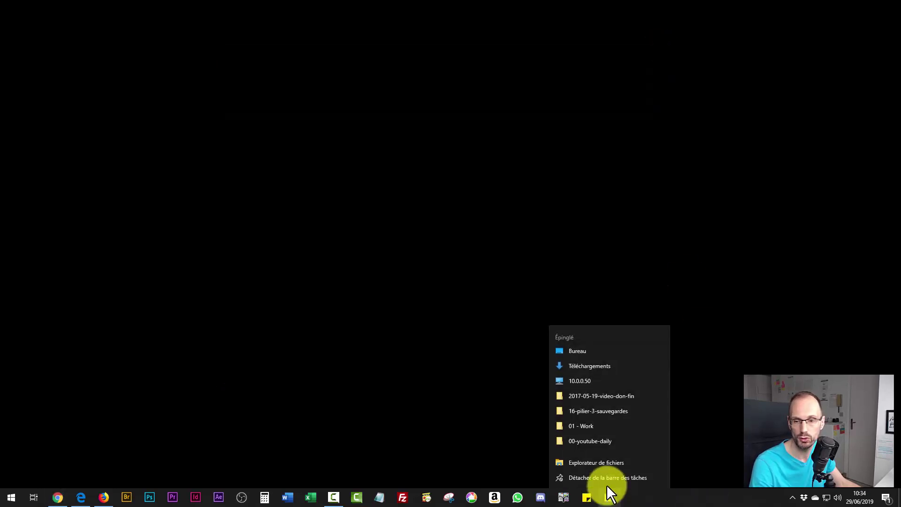
click(583, 477)
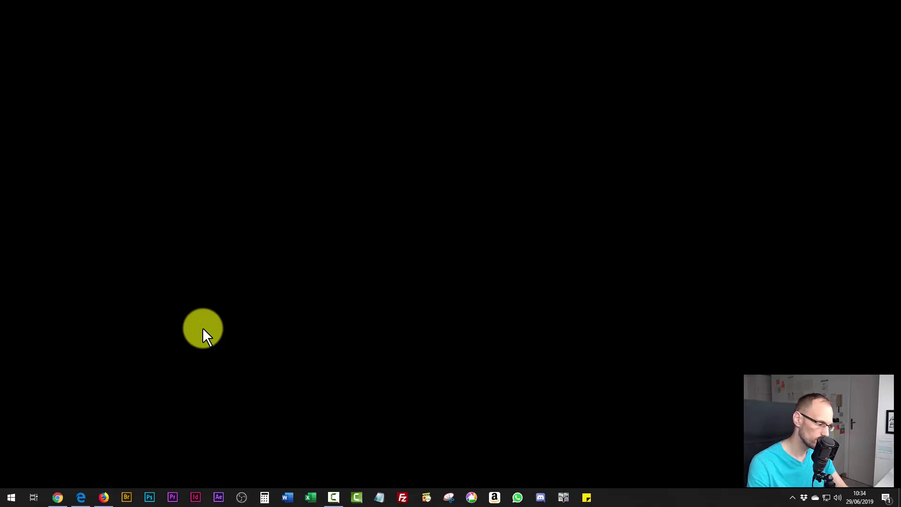
Step: Reopen File Explorer without its taskbar shortcut, check the Start menu shortcuts, and close the window
key(super+e)
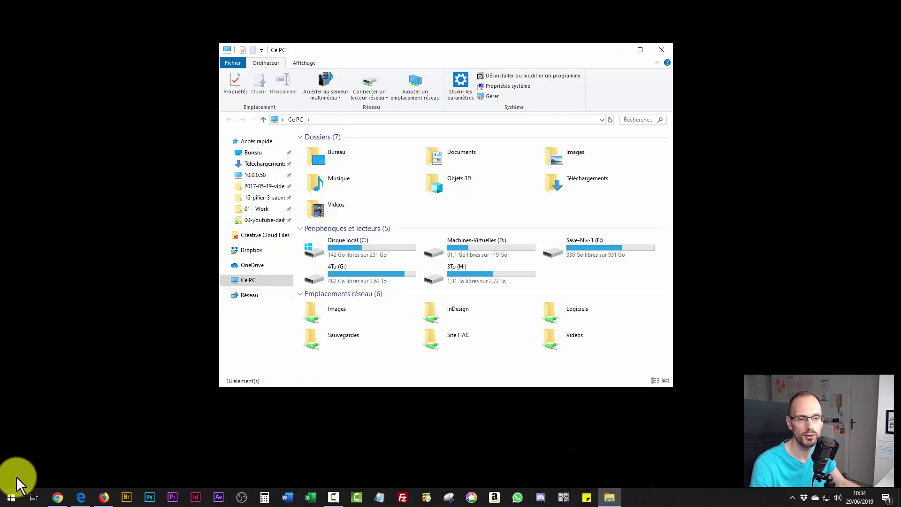
click(11, 499)
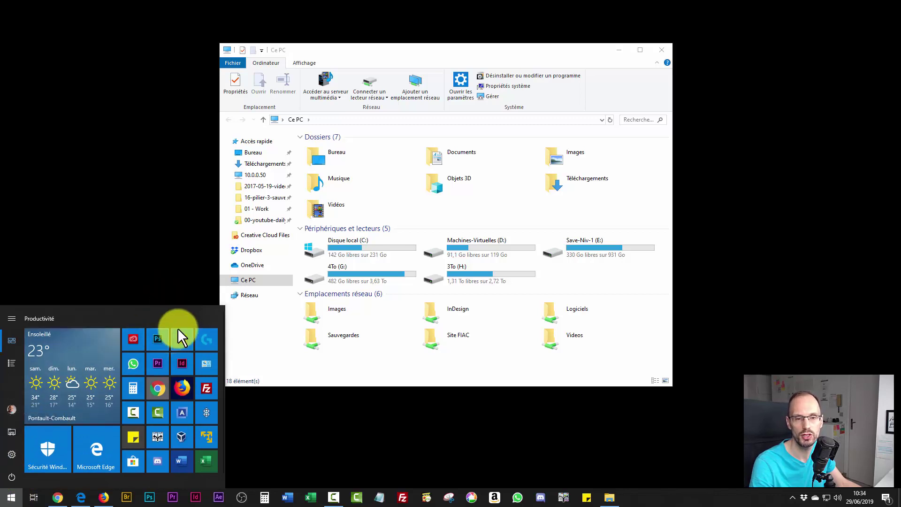
click(150, 164)
click(661, 50)
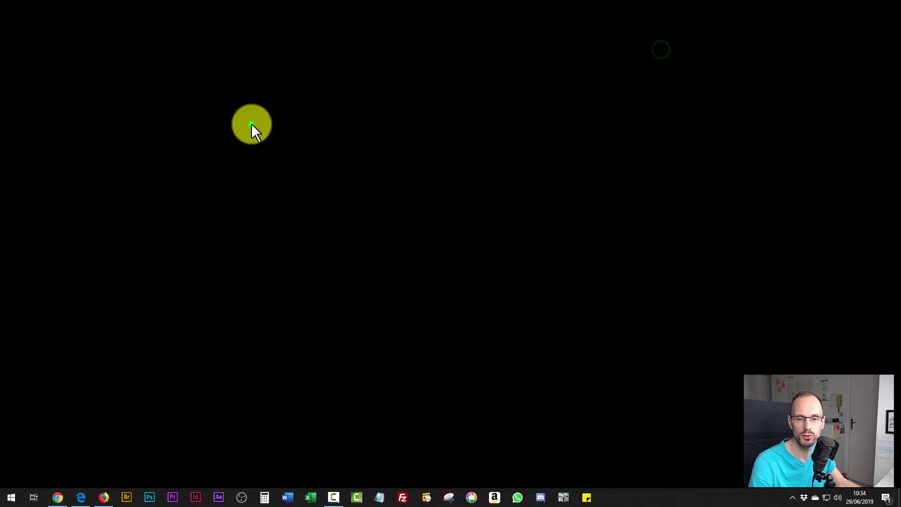
Step: Switch to the web browser and expand the description of the YouTube video "Lire une clé usb sur tablette et téléphone android"
click(63, 500)
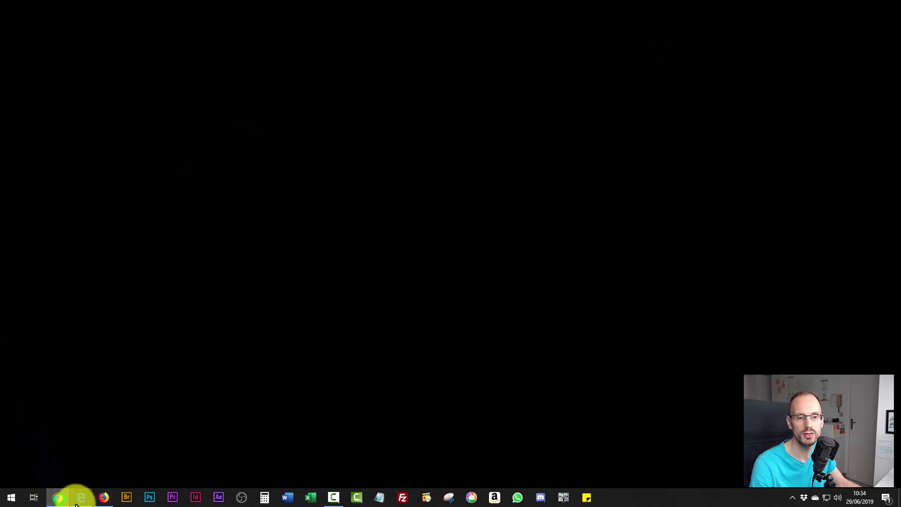
click(79, 499)
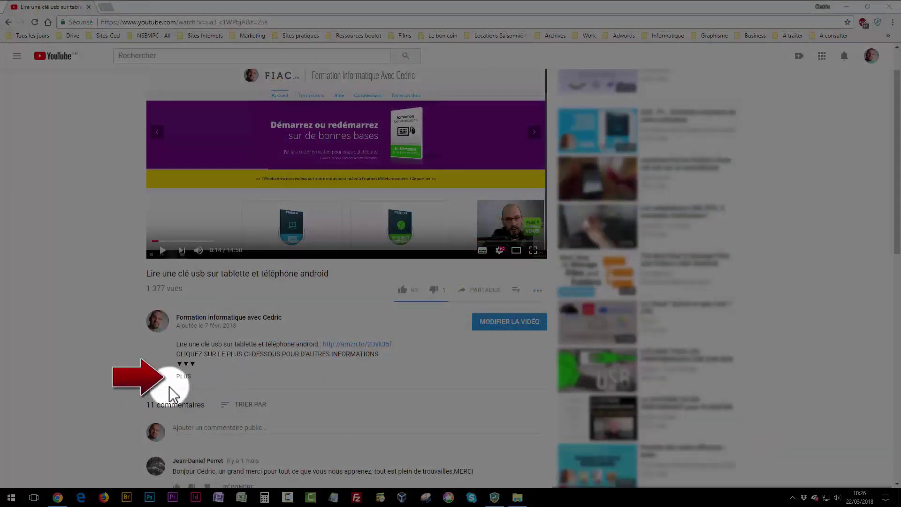
click(186, 377)
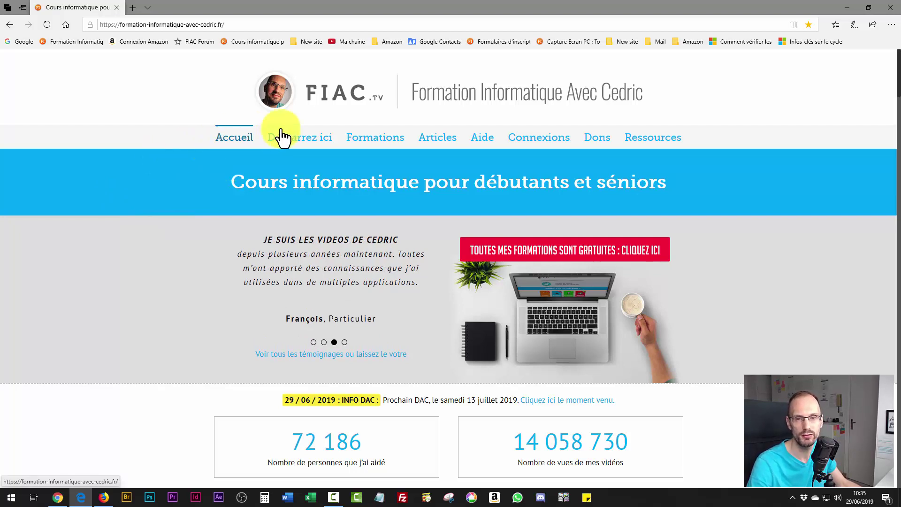
Step: Look through the courses on the Formations page of the FIAC.tv website, and return to the Accueil page
click(384, 149)
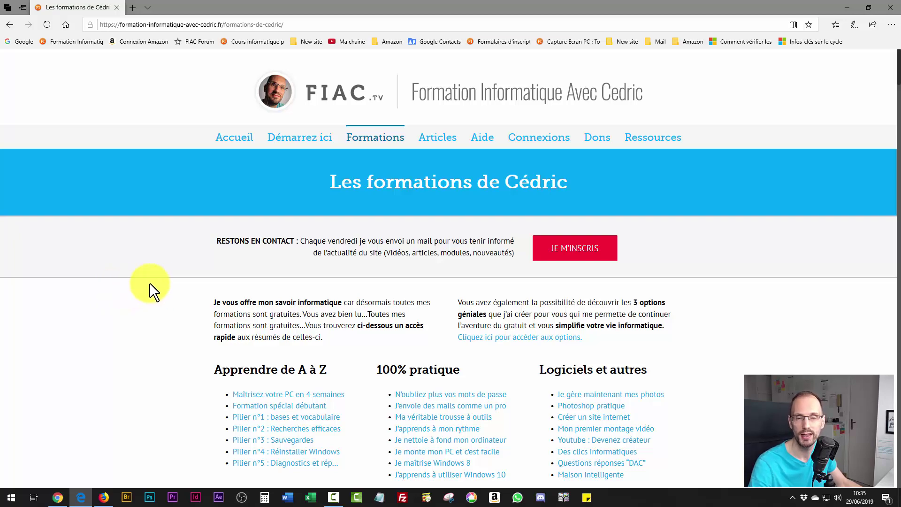
scroll(165, 270, down, 1)
scroll(165, 271, down, 18)
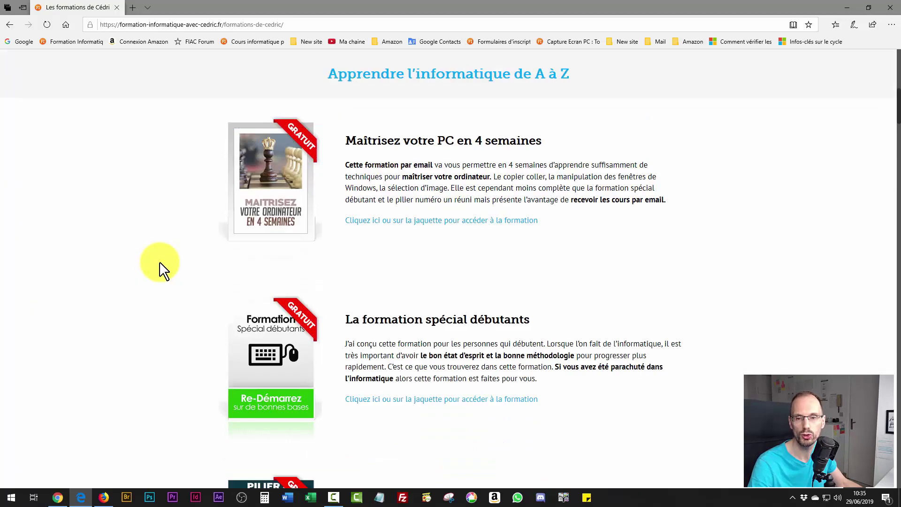
scroll(165, 270, up, 15)
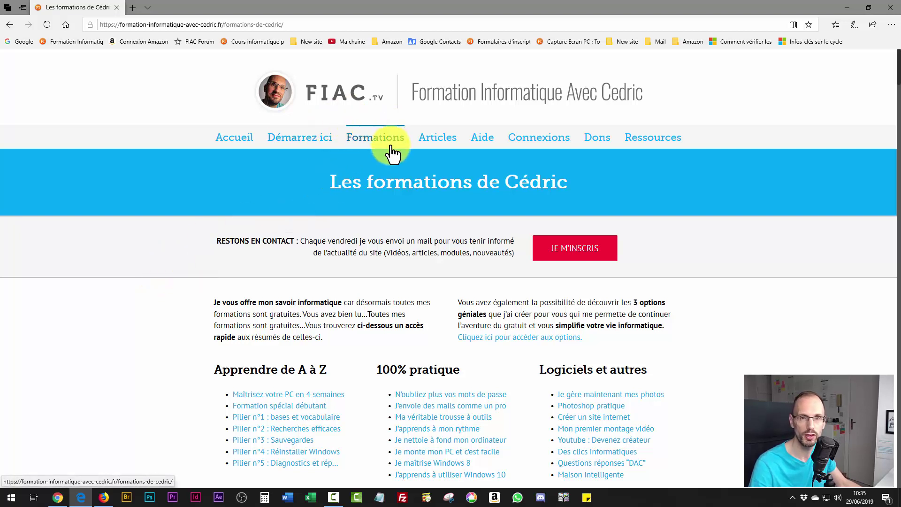
click(235, 137)
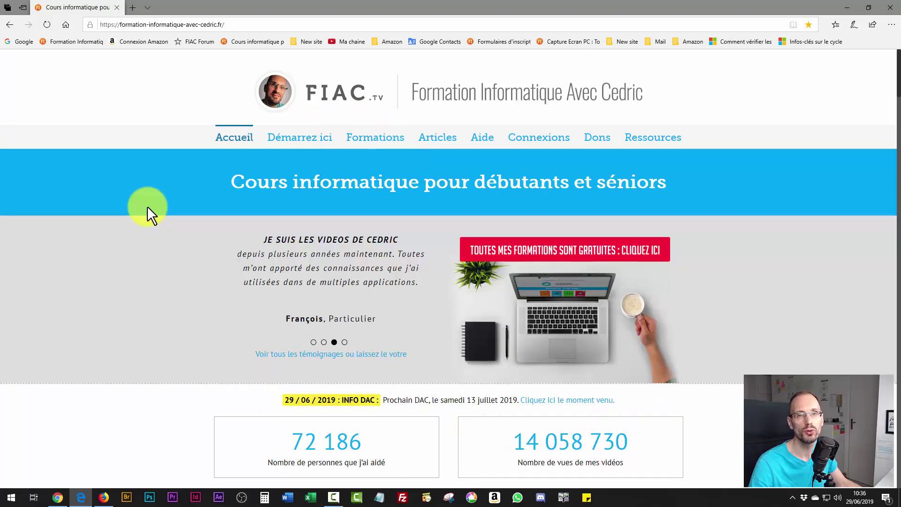